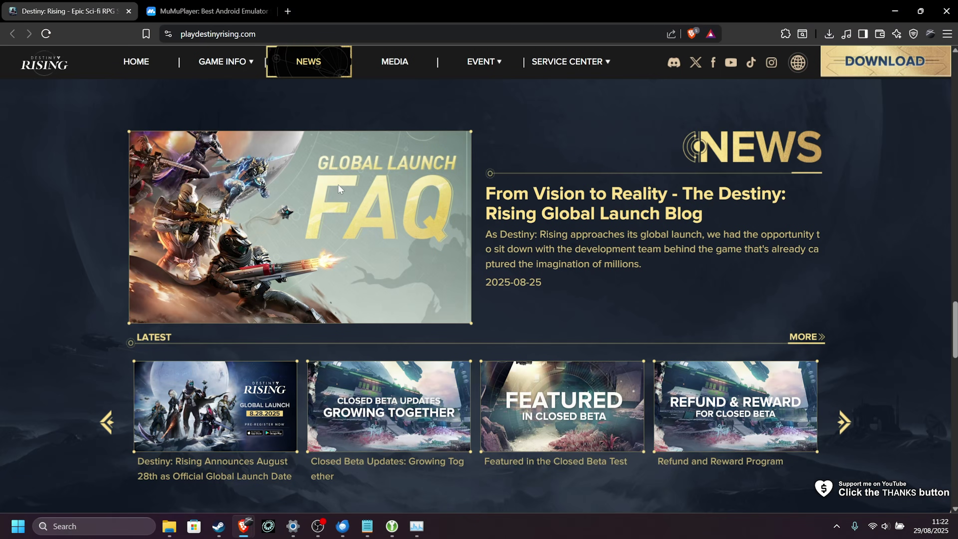
Step: Look through the Destiny: Rising home page for its PC download option and game features, and switch to the MuMuPlayer page
{"action": "scroll", "coordinate": [337, 184], "scroll_direction": "up", "scroll_amount": 5}
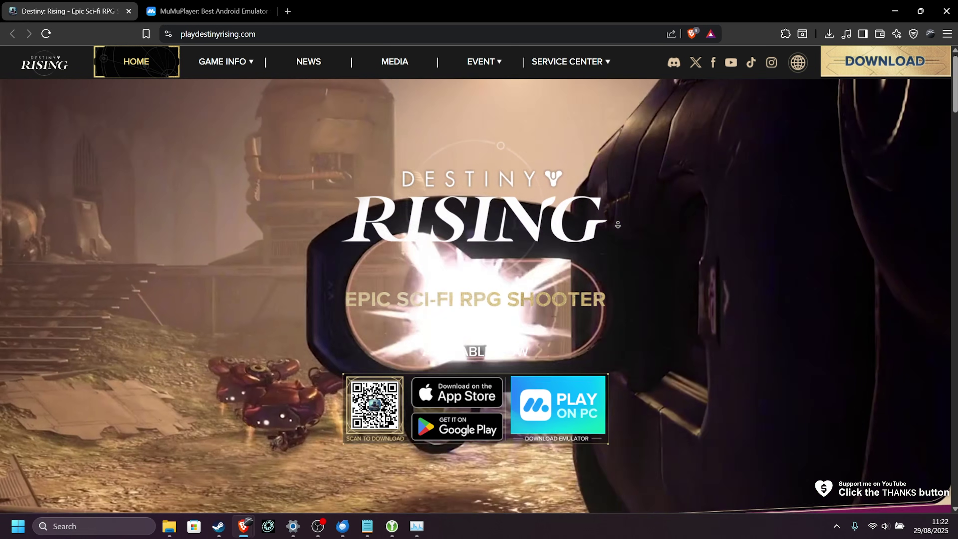
{"action": "scroll", "coordinate": [617, 224], "scroll_direction": "down", "scroll_amount": 3}
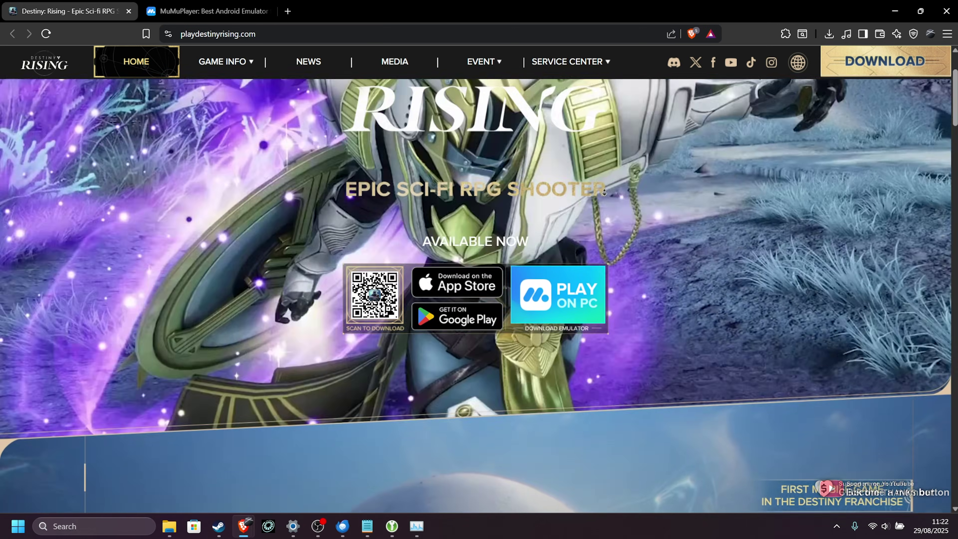
{"action": "scroll", "coordinate": [604, 192], "scroll_direction": "down", "scroll_amount": 3}
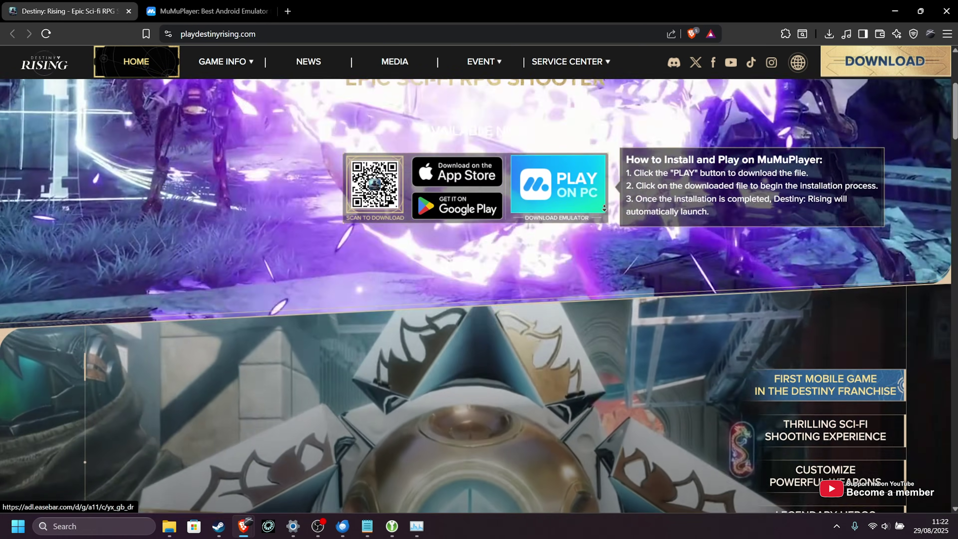
{"action": "scroll", "coordinate": [604, 206], "scroll_direction": "down", "scroll_amount": 5}
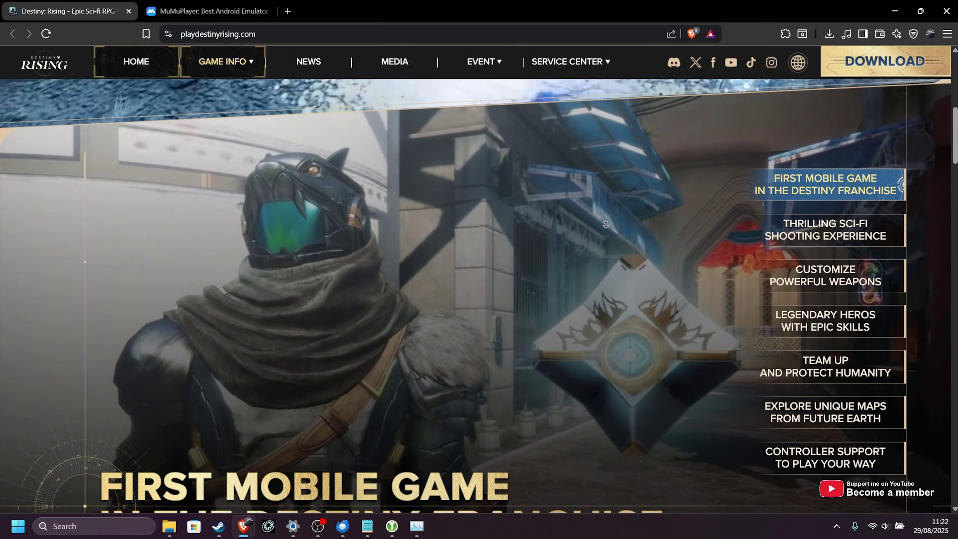
{"action": "scroll", "coordinate": [606, 225], "scroll_direction": "down", "scroll_amount": 6}
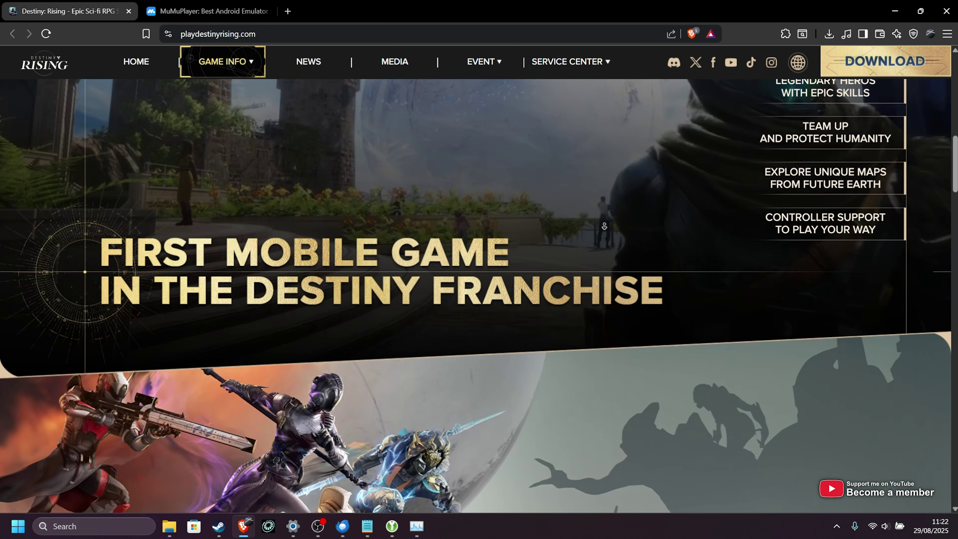
{"action": "scroll", "coordinate": [604, 226], "scroll_direction": "down", "scroll_amount": 6}
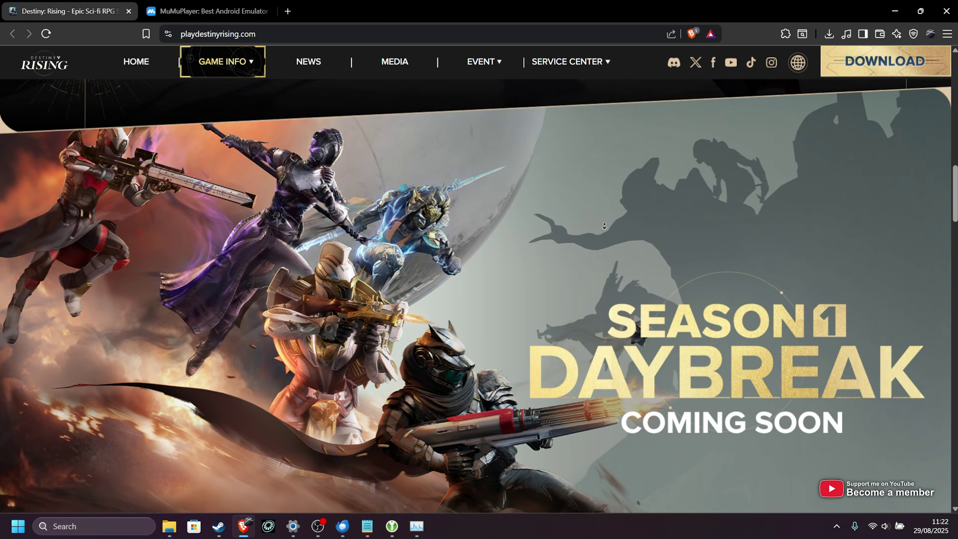
{"action": "scroll", "coordinate": [603, 226], "scroll_direction": "down", "scroll_amount": 2}
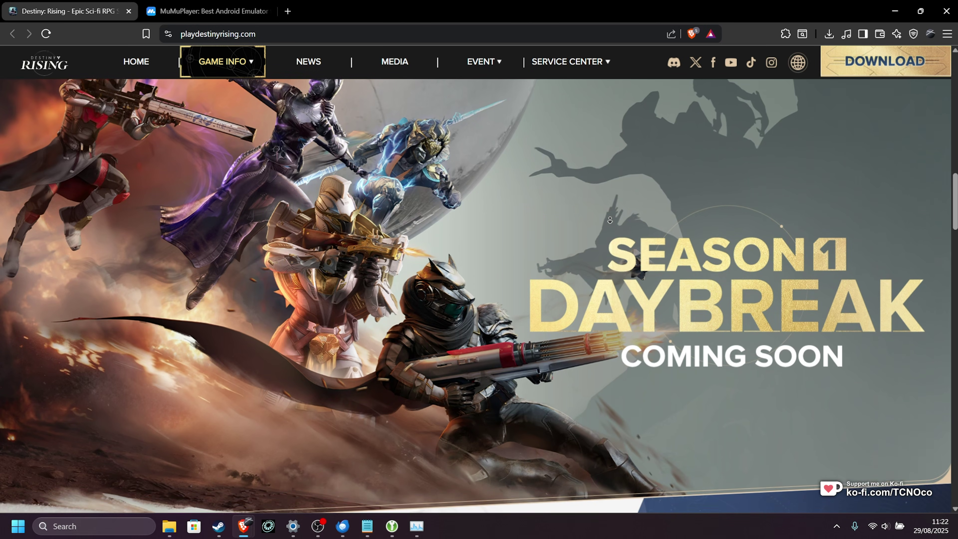
{"action": "left_click", "coordinate": [209, 11]}
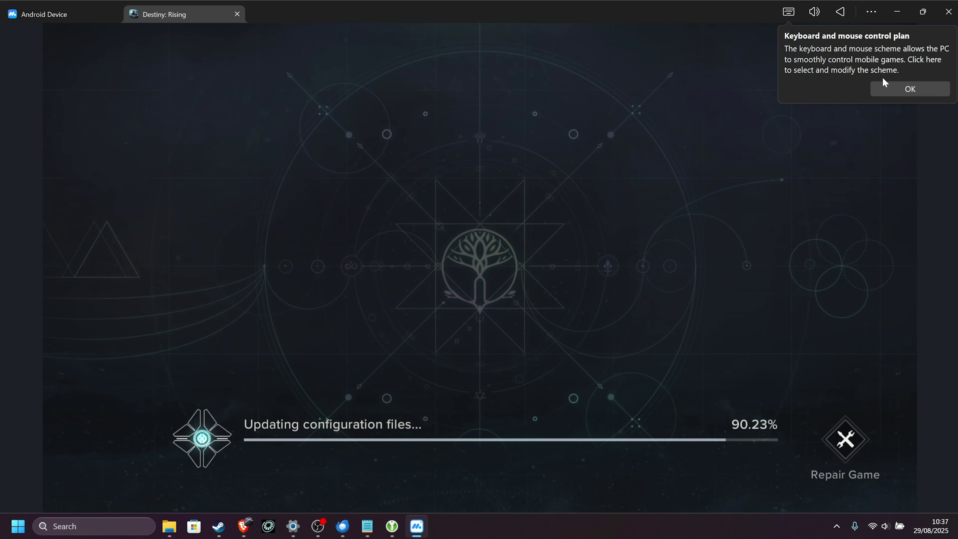
Step: Dismiss the keyboard and mouse control tip, and check the emulator's key scheme and volume controls
{"action": "left_click", "coordinate": [913, 90]}
{"action": "left_click", "coordinate": [788, 12]}
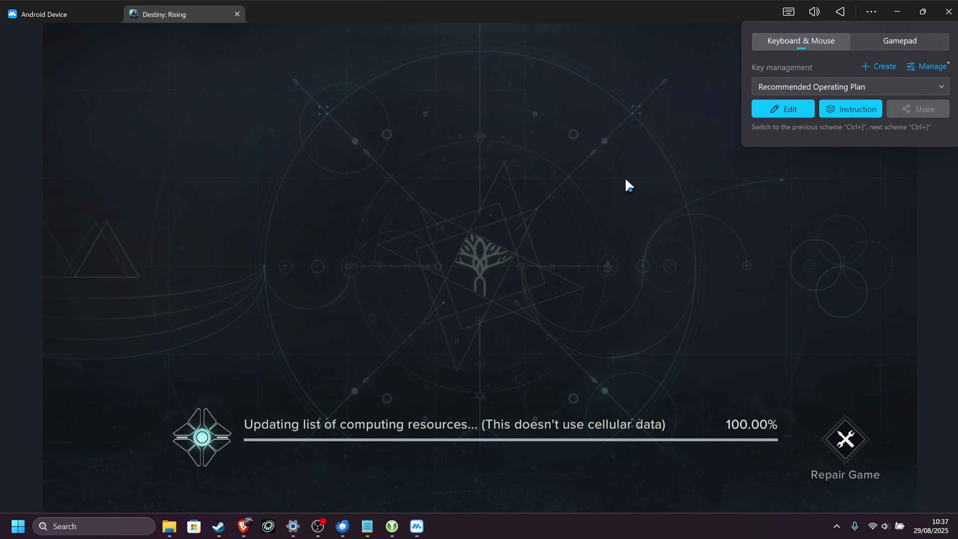
{"action": "left_click", "coordinate": [452, 281]}
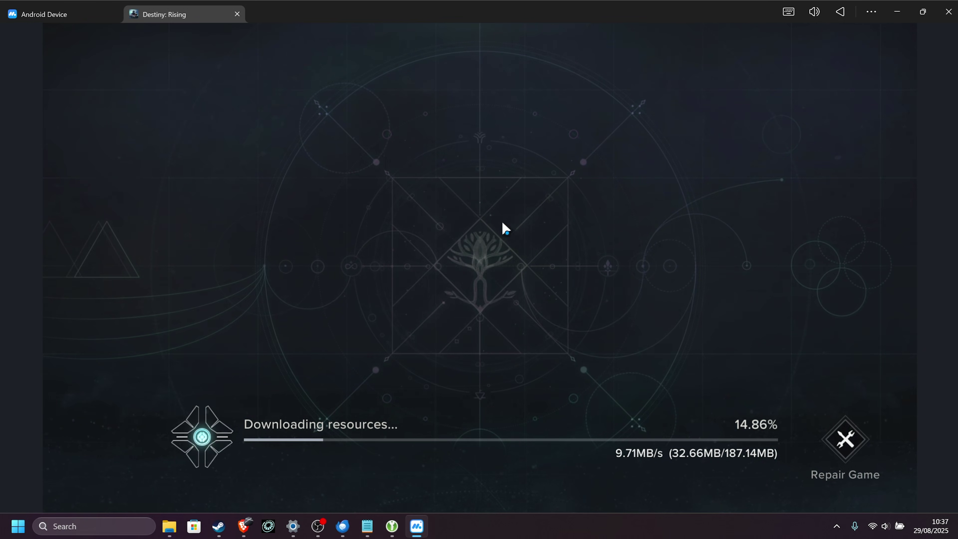
{"action": "left_click", "coordinate": [814, 13]}
{"action": "left_click", "coordinate": [816, 15]}
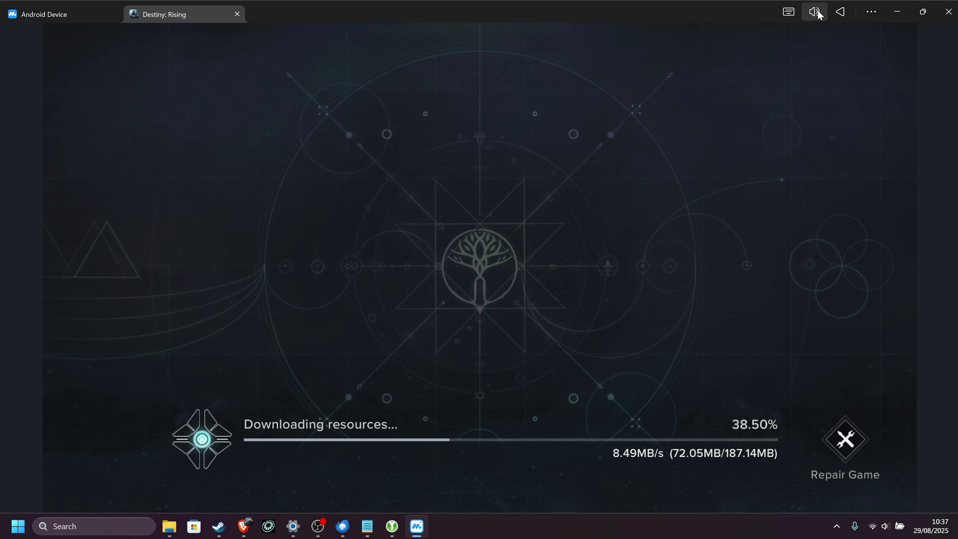
Step: Open the emulator's device settings
{"action": "left_click", "coordinate": [872, 13]}
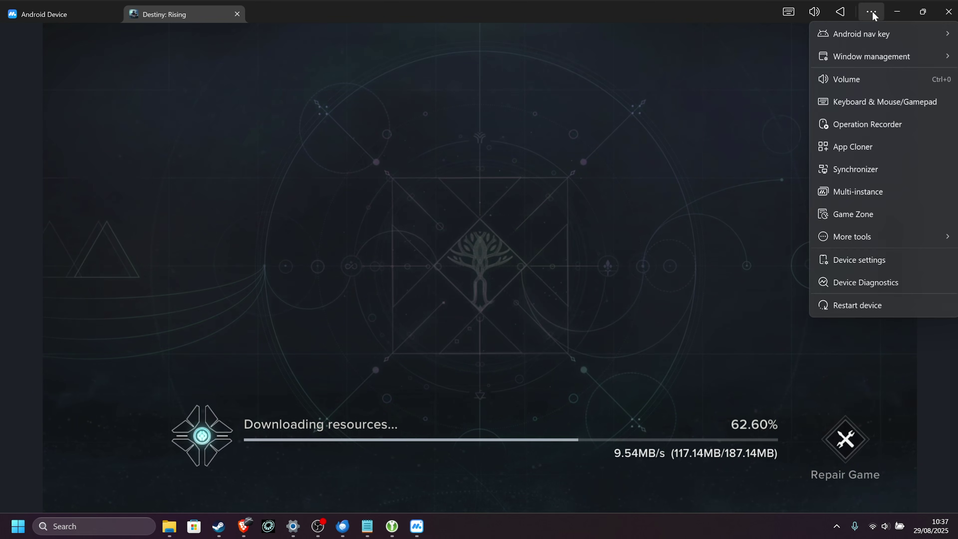
{"action": "mouse_move", "coordinate": [876, 37]}
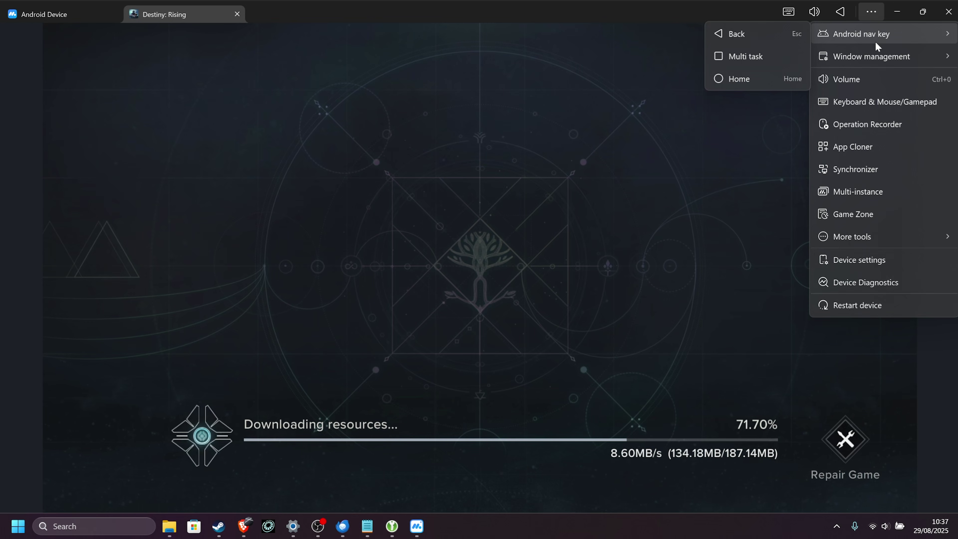
{"action": "mouse_move", "coordinate": [877, 55]}
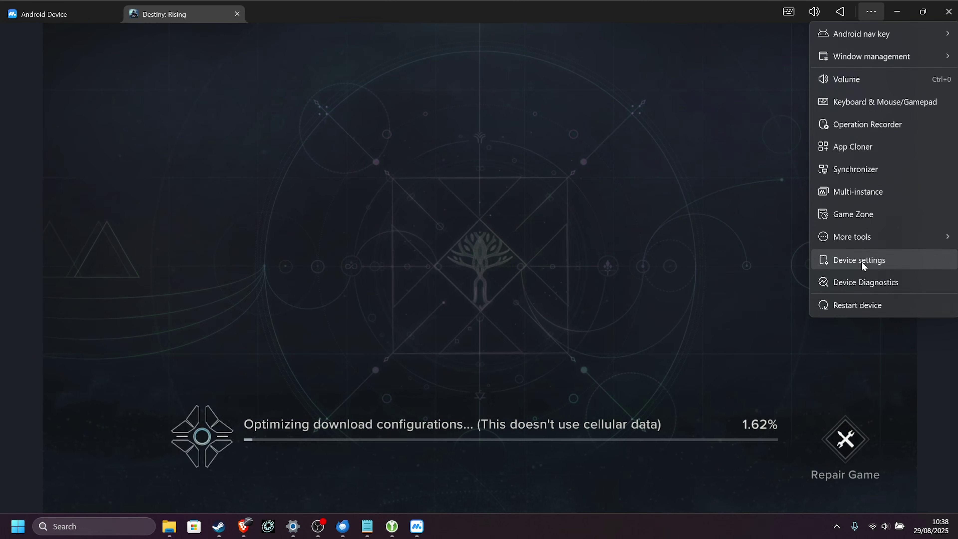
{"action": "left_click", "coordinate": [878, 261]}
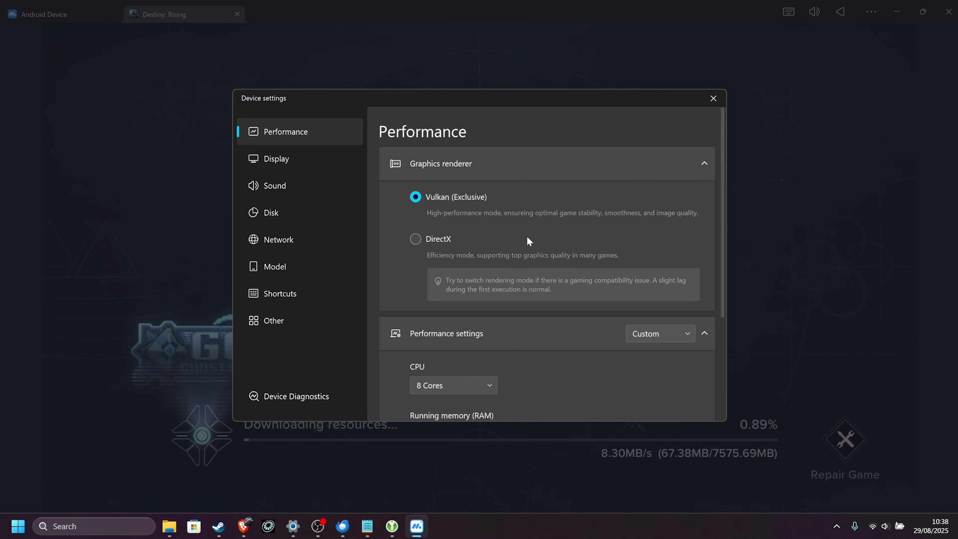
Step: Review the Performance settings, including the graphics renderer, CPU core and RAM choices, and the GPU usage strategy options
{"action": "scroll", "coordinate": [637, 253], "scroll_direction": "down", "scroll_amount": 2}
{"action": "scroll", "coordinate": [637, 252], "scroll_direction": "down", "scroll_amount": 2}
{"action": "left_click", "coordinate": [475, 248]}
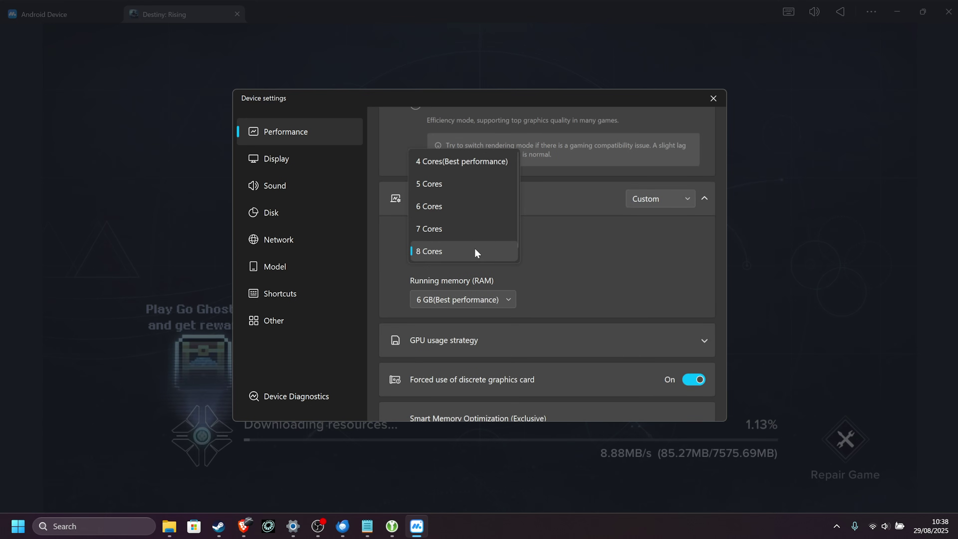
{"action": "left_click", "coordinate": [572, 261]}
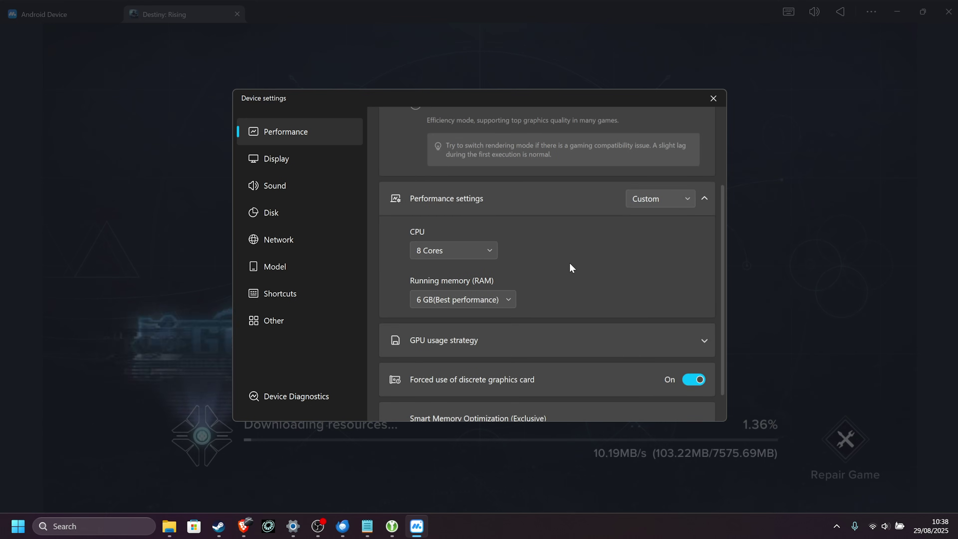
{"action": "left_click", "coordinate": [504, 300]}
{"action": "scroll", "coordinate": [504, 304], "scroll_direction": "down", "scroll_amount": 5}
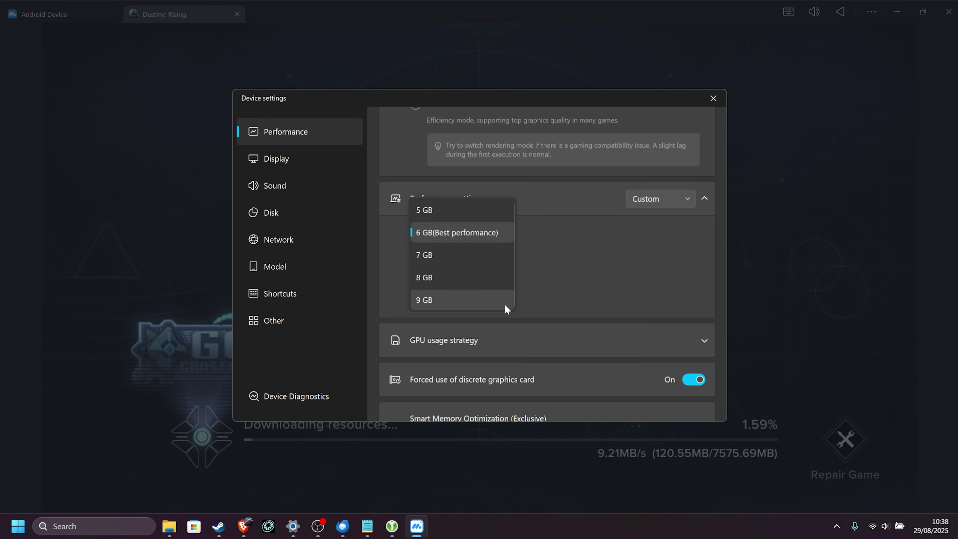
{"action": "left_click", "coordinate": [595, 299]}
{"action": "scroll", "coordinate": [547, 272], "scroll_direction": "down", "scroll_amount": 4}
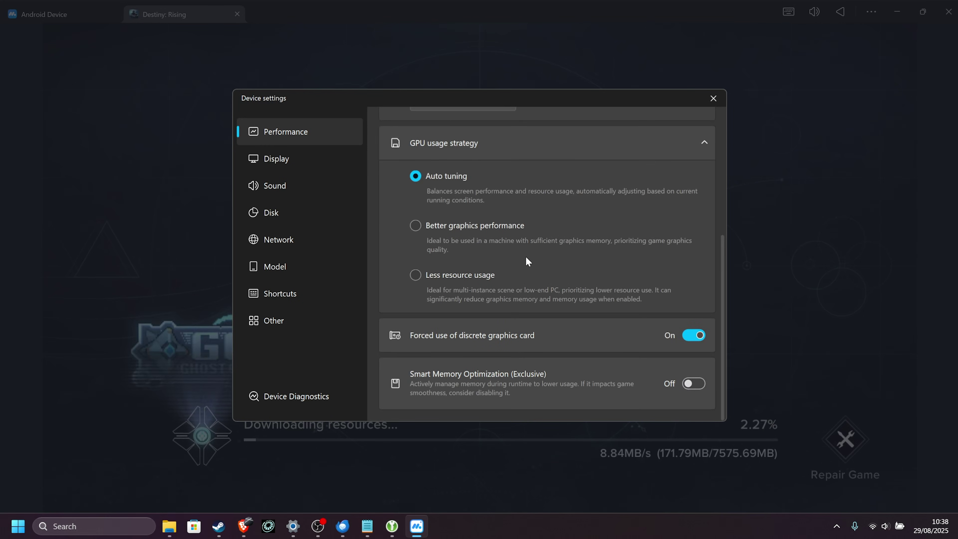
{"action": "scroll", "coordinate": [444, 264], "scroll_direction": "up", "scroll_amount": 6}
{"action": "scroll", "coordinate": [444, 268], "scroll_direction": "up", "scroll_amount": 2}
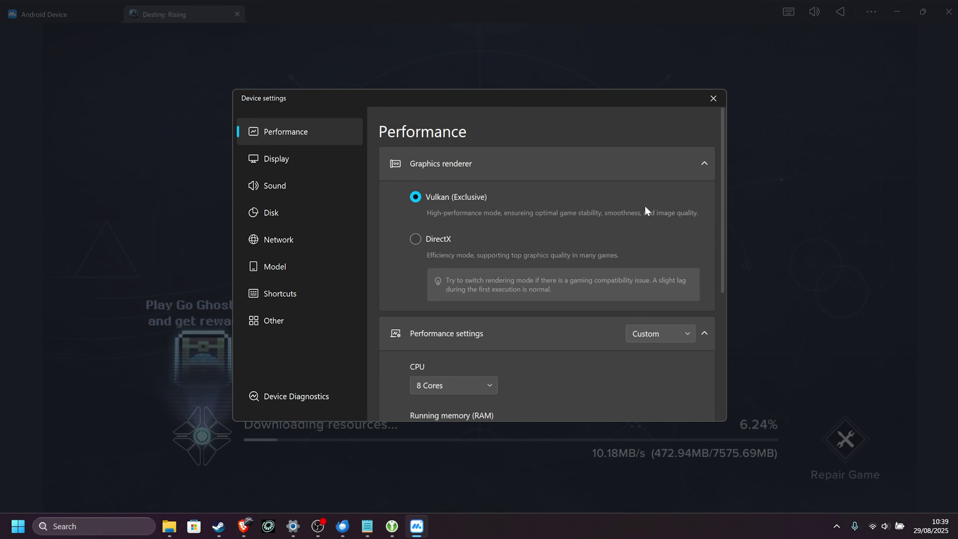
Step: Check the performance presets and look through the CPU core choices up to the highest number offered
{"action": "scroll", "coordinate": [675, 213], "scroll_direction": "down", "scroll_amount": 3}
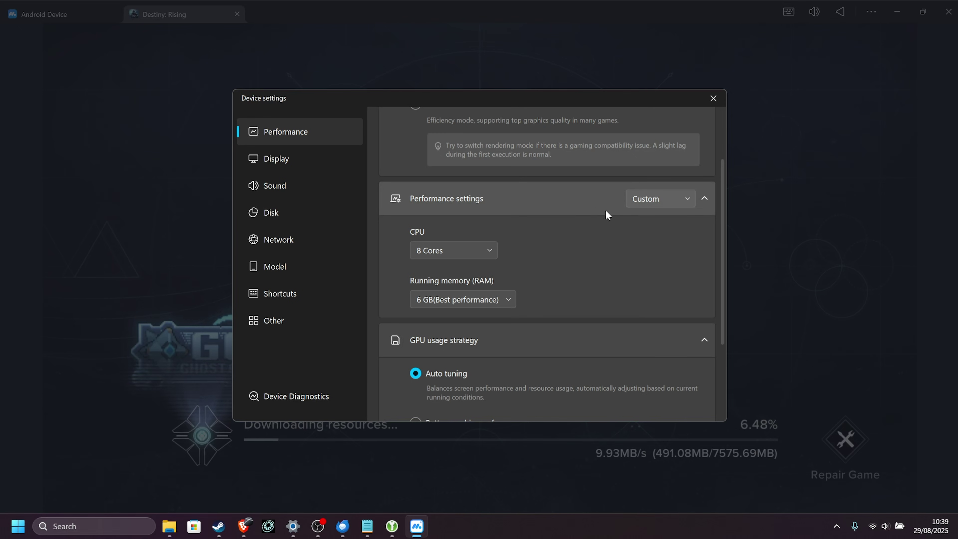
{"action": "left_click", "coordinate": [668, 202]}
{"action": "left_click", "coordinate": [670, 204]}
{"action": "left_click", "coordinate": [479, 247]}
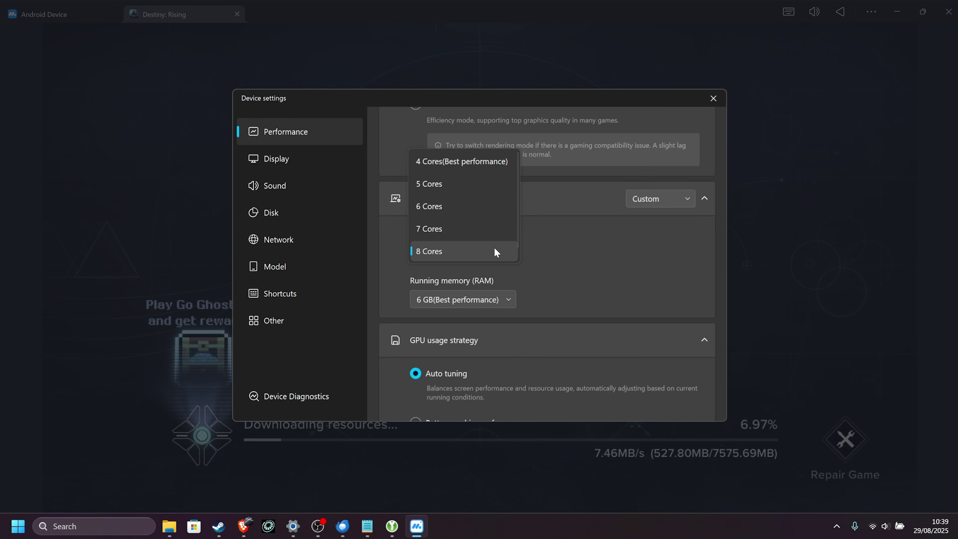
{"action": "scroll", "coordinate": [494, 248], "scroll_direction": "down", "scroll_amount": 4}
{"action": "scroll", "coordinate": [476, 250], "scroll_direction": "down", "scroll_amount": 4}
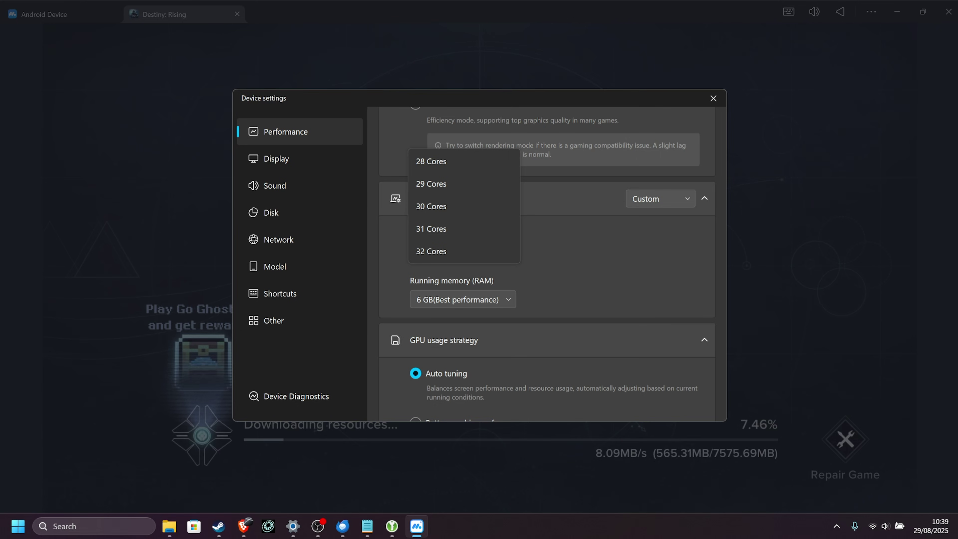
Step: Open Task Manager and examine the CPU model and its core and logical processor figures
{"action": "right_click", "coordinate": [563, 527]}
{"action": "left_click", "coordinate": [604, 477]}
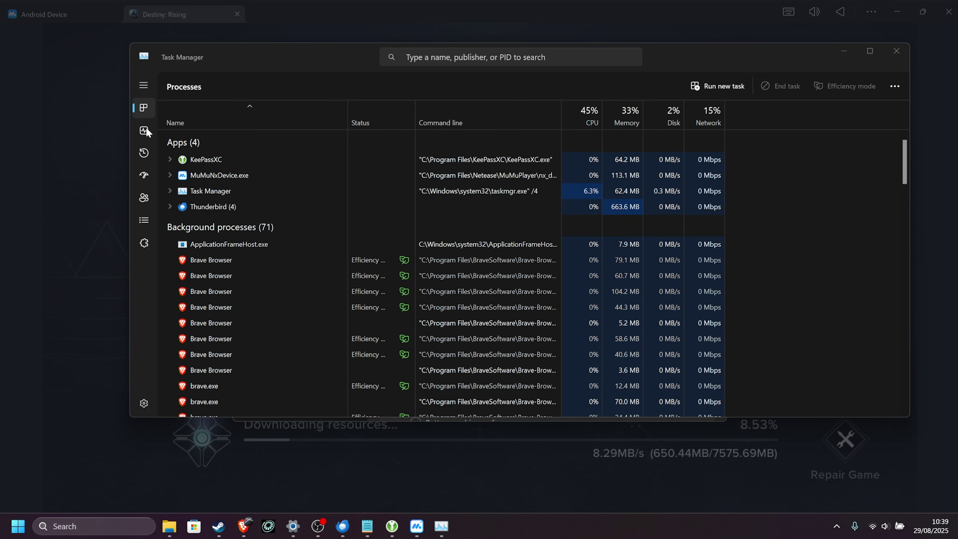
{"action": "left_click", "coordinate": [143, 132]}
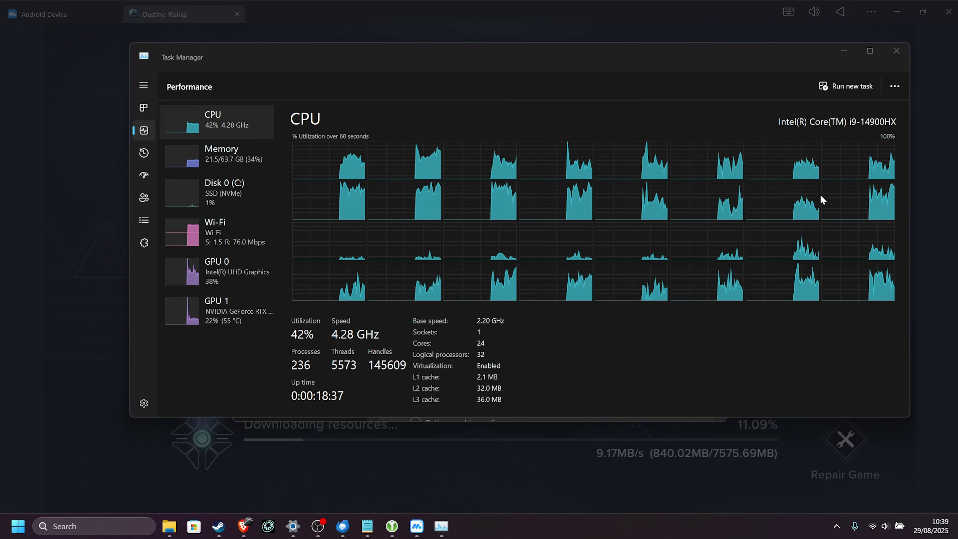
{"action": "key", "text": "ctrl"}
{"action": "key", "text": "ctrl"}
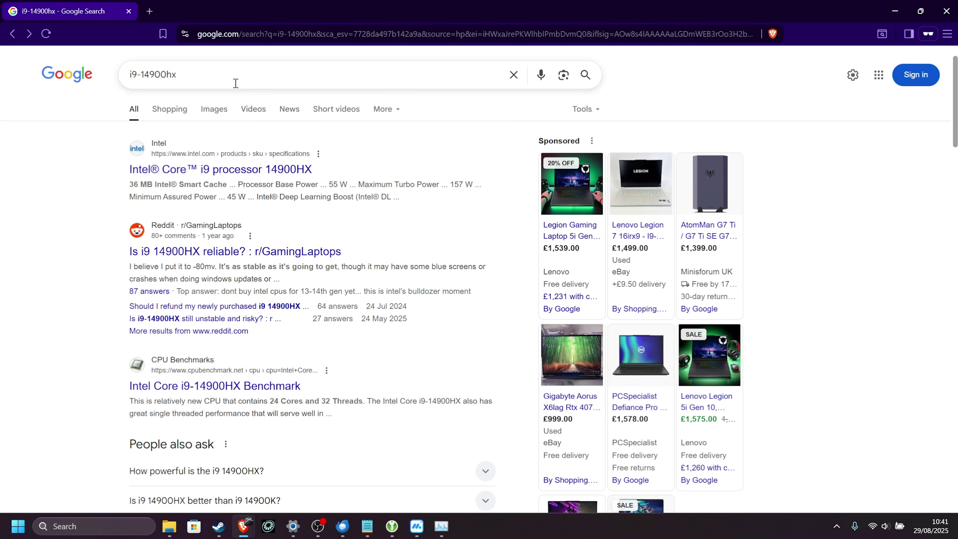
Step: Open Intel's specification page for the i9-14900HX from the search results and examine its total, performance and efficient cores and threads
{"action": "left_click_drag", "start_coordinate": [217, 74], "coordinate": [110, 78]}
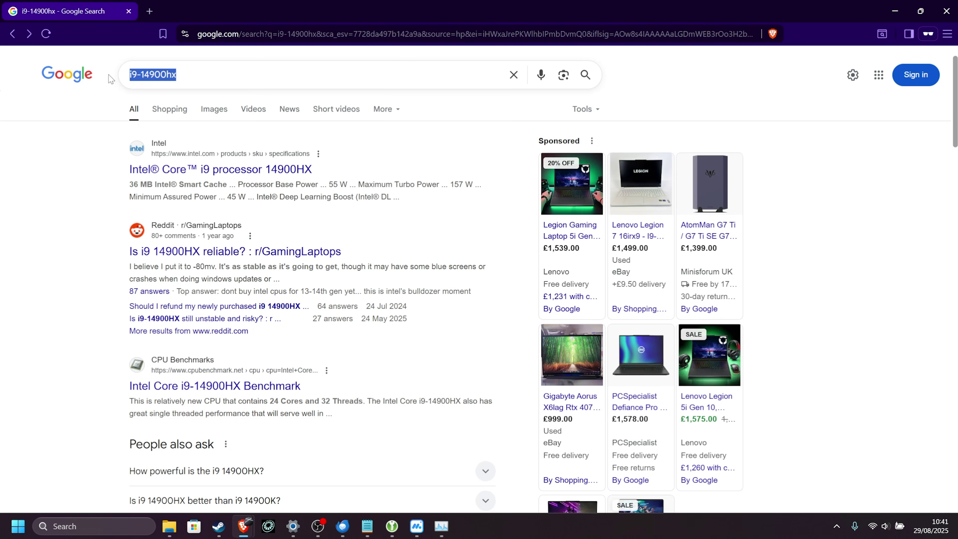
{"action": "left_click", "coordinate": [246, 170]}
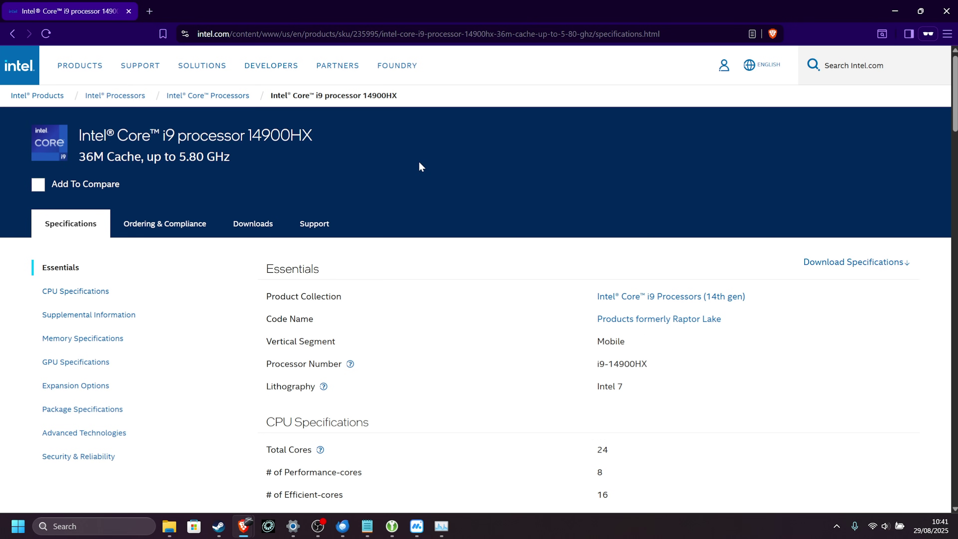
{"action": "scroll", "coordinate": [482, 179], "scroll_direction": "down", "scroll_amount": 5}
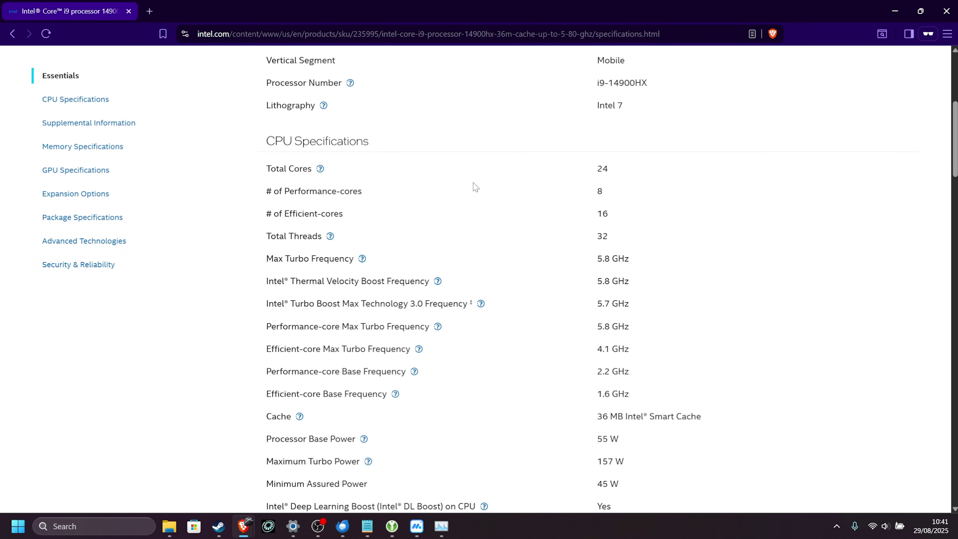
{"action": "left_click_drag", "start_coordinate": [267, 197], "coordinate": [369, 194]}
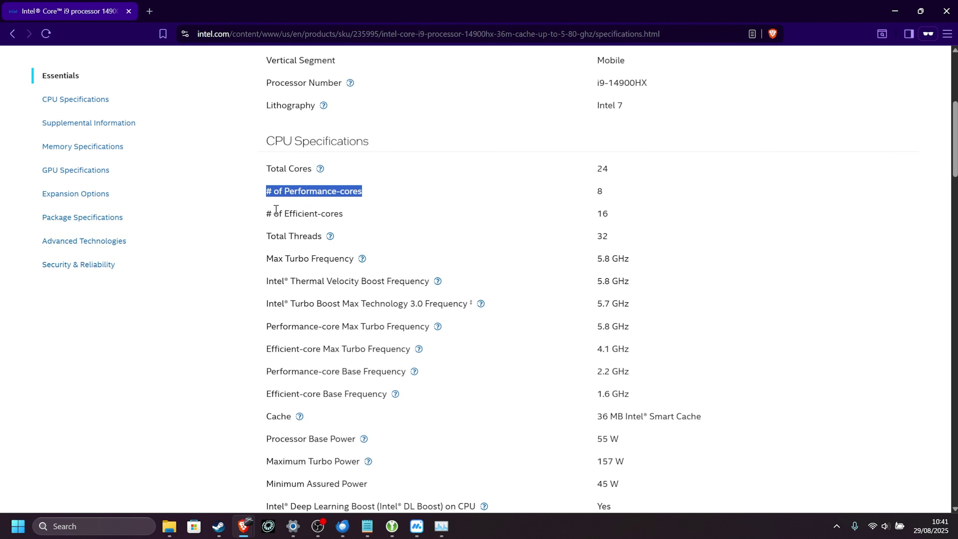
{"action": "left_click_drag", "start_coordinate": [266, 215], "coordinate": [348, 221]}
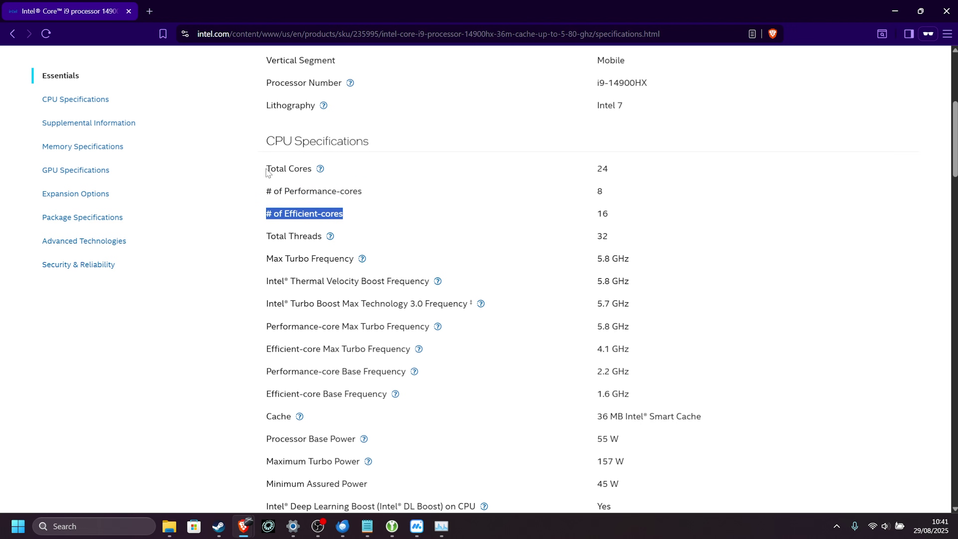
{"action": "left_click_drag", "start_coordinate": [266, 169], "coordinate": [315, 169]}
{"action": "left_click_drag", "start_coordinate": [263, 242], "coordinate": [264, 217]}
{"action": "left_click_drag", "start_coordinate": [618, 191], "coordinate": [273, 188]}
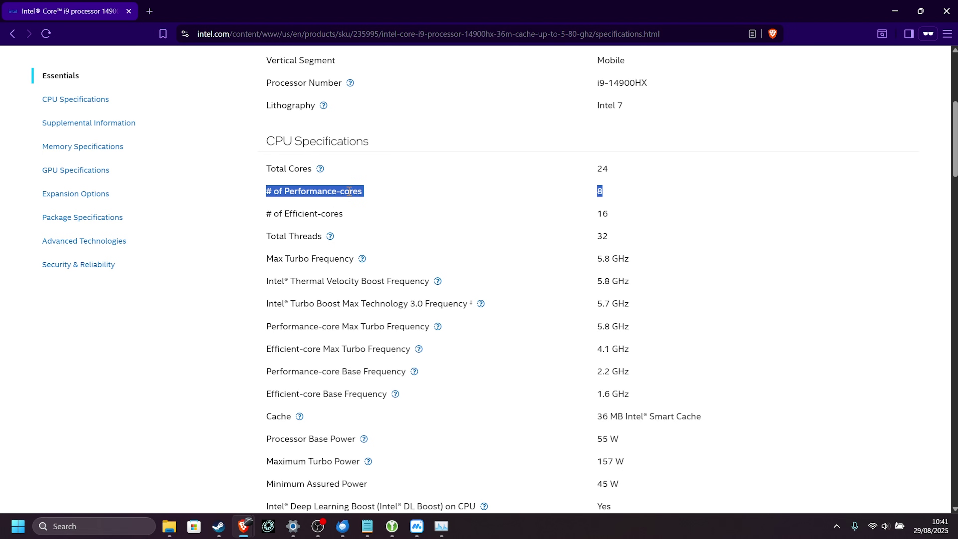
Step: Return to the emulator's device settings and set the CPU allocation to 16 Cores
{"action": "key", "text": "alt+Tab"}
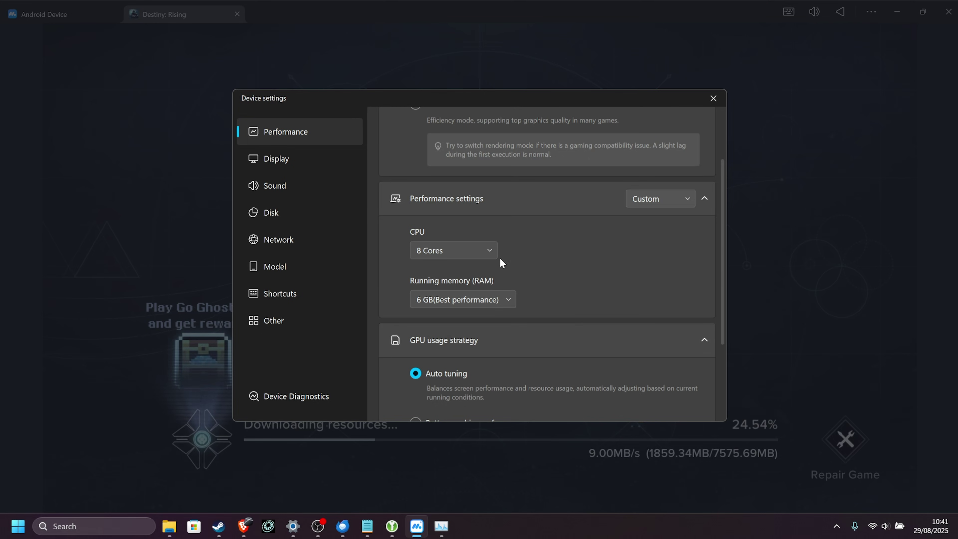
{"action": "left_click", "coordinate": [464, 249]}
{"action": "scroll", "coordinate": [463, 236], "scroll_direction": "down", "scroll_amount": 3}
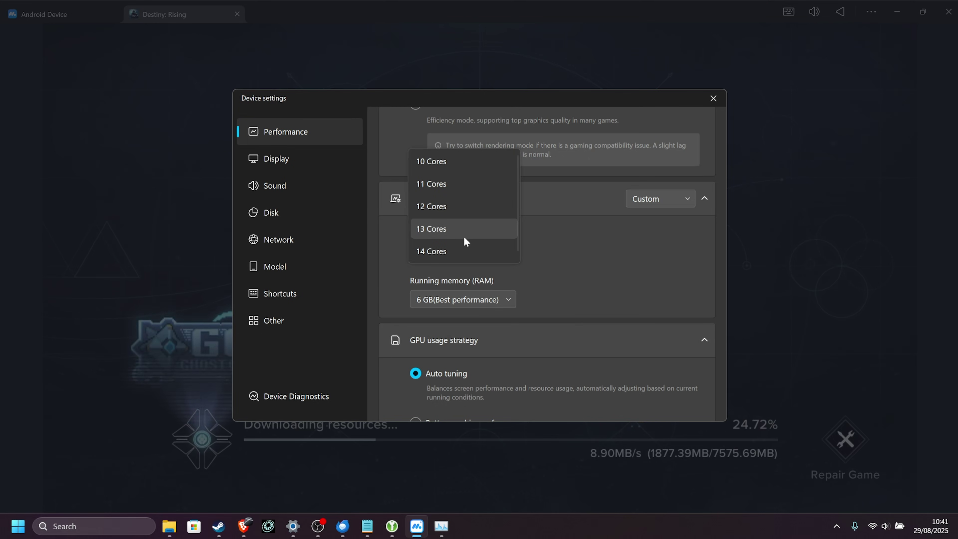
{"action": "left_click", "coordinate": [451, 229]}
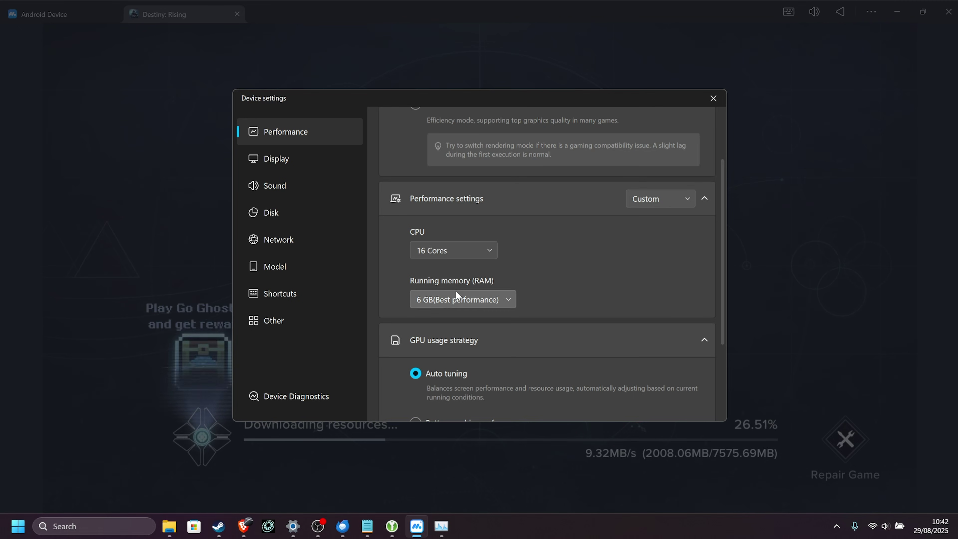
Step: Check the RAM choices offered for the emulator and examine the computer's memory figures in Task Manager
{"action": "left_click", "coordinate": [495, 299]}
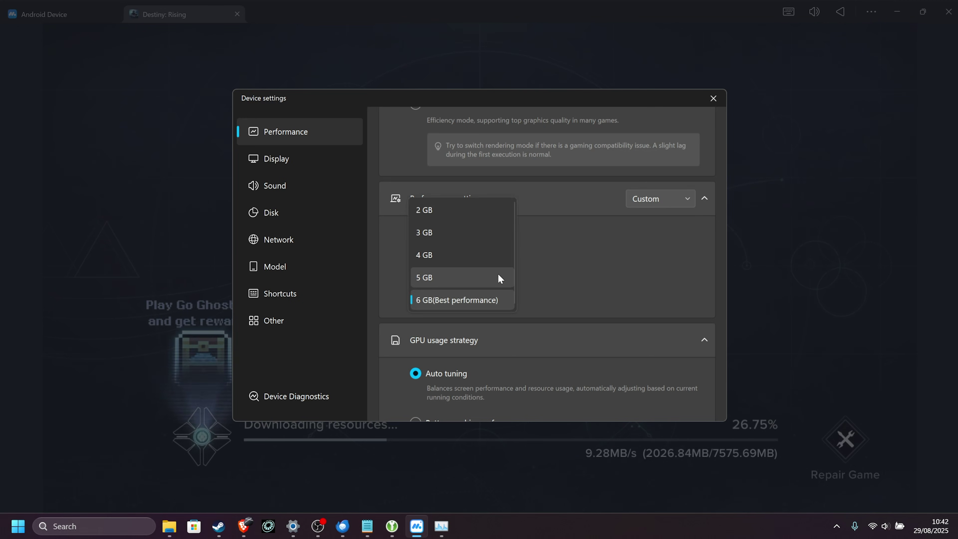
{"action": "left_click", "coordinate": [538, 299]}
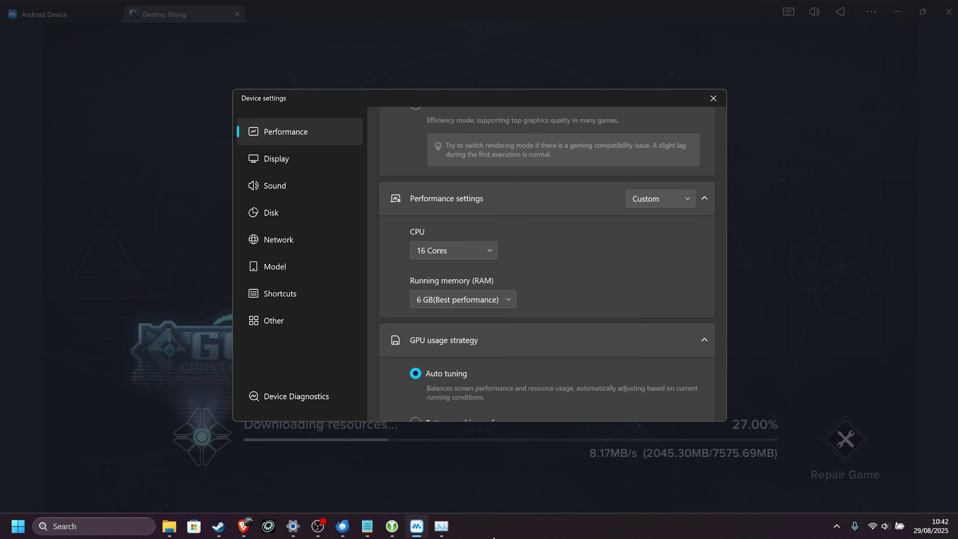
{"action": "right_click", "coordinate": [494, 529]}
{"action": "left_click", "coordinate": [558, 482]}
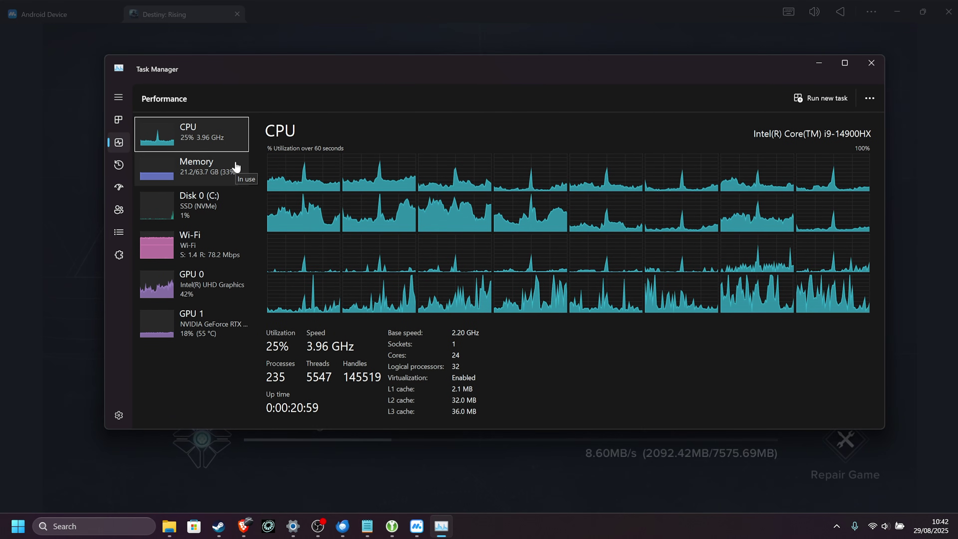
{"action": "left_click", "coordinate": [235, 166]}
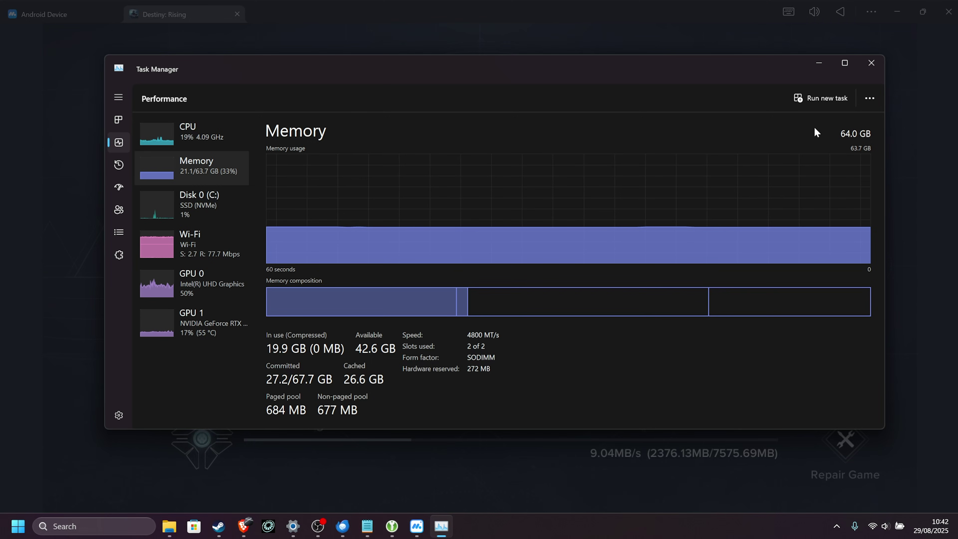
{"action": "left_click", "coordinate": [825, 67]}
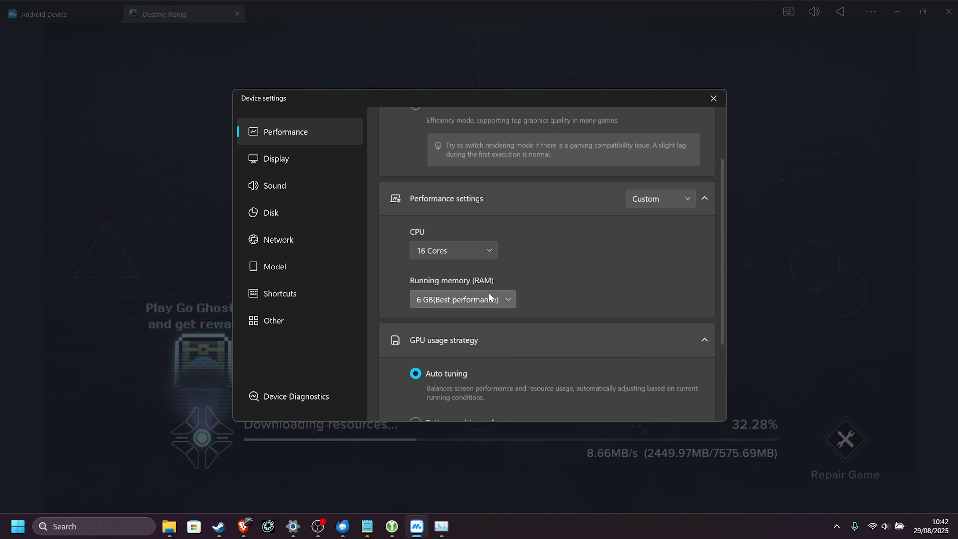
Step: Review the RAM choices and GPU usage strategy options, and switch on Smart Memory Optimization
{"action": "left_click", "coordinate": [459, 301]}
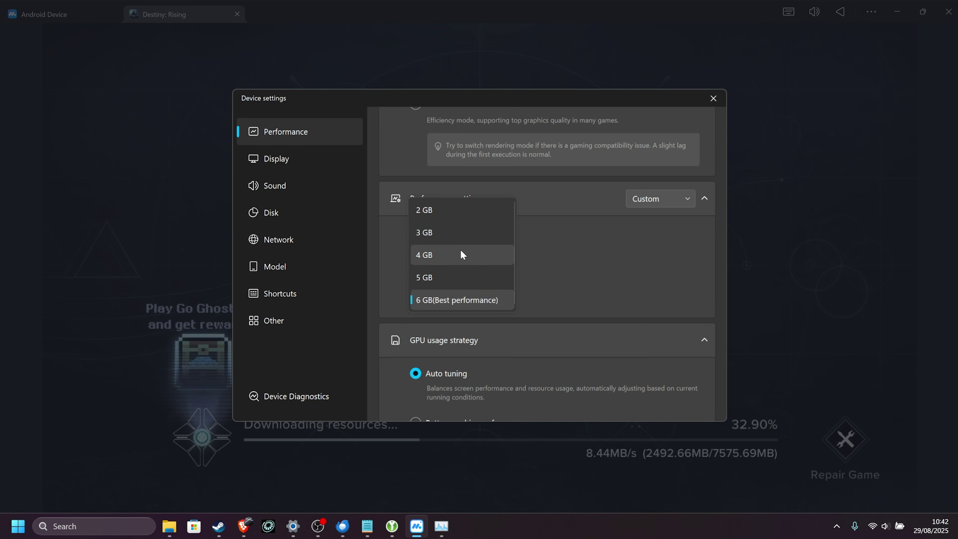
{"action": "scroll", "coordinate": [600, 268], "scroll_direction": "down", "scroll_amount": 4}
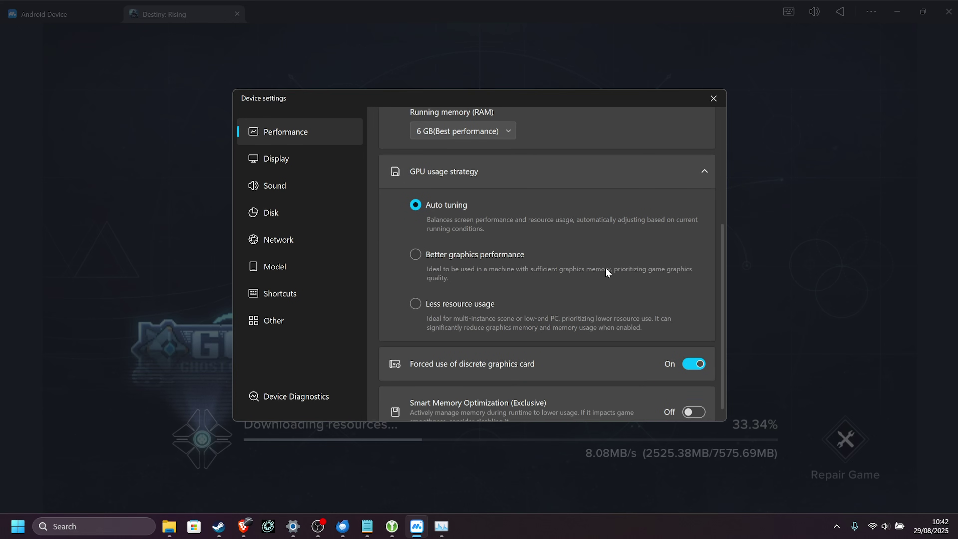
{"action": "scroll", "coordinate": [606, 272], "scroll_direction": "down", "scroll_amount": 1}
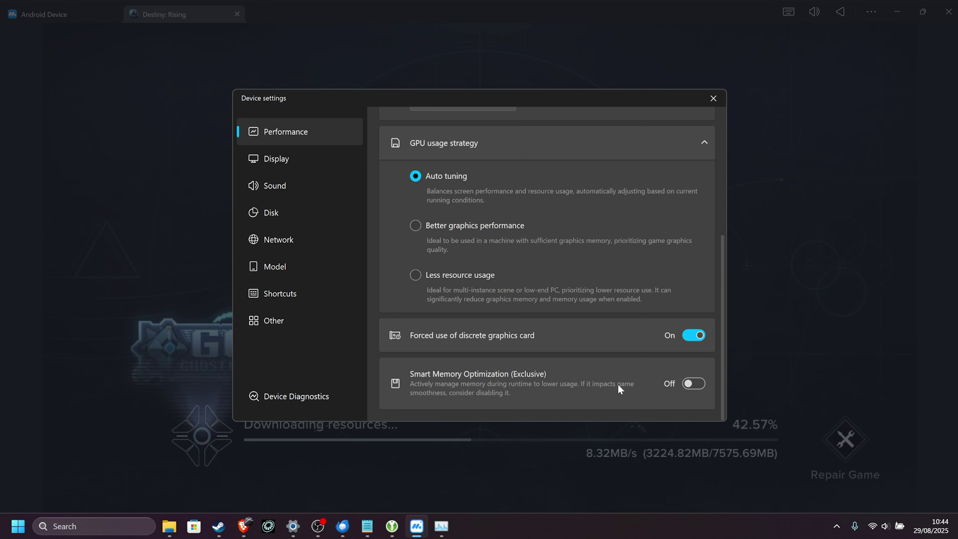
{"action": "left_click", "coordinate": [700, 388]}
Step: Raise the Maximum FPS to 240 in the display settings and enable the FPS Counter
{"action": "left_click", "coordinate": [309, 163]}
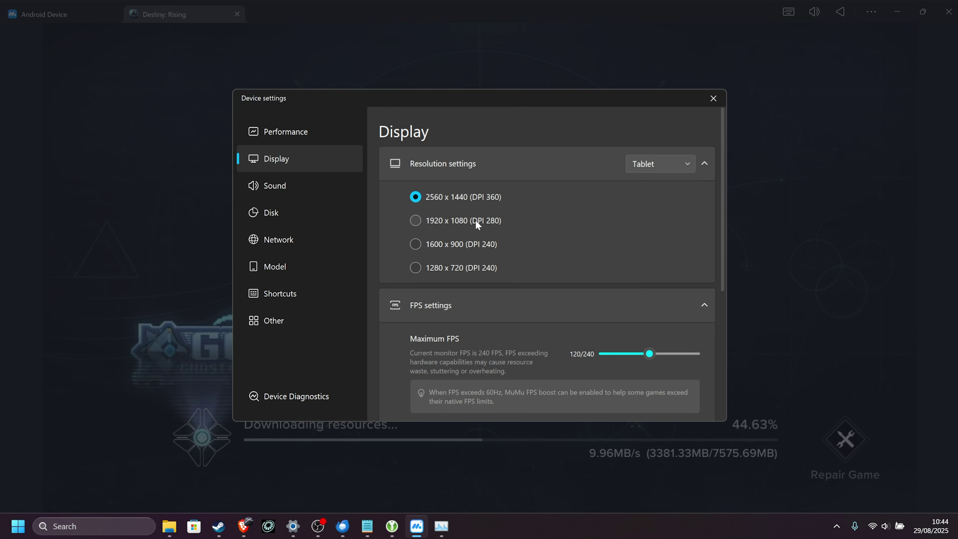
{"action": "scroll", "coordinate": [476, 222], "scroll_direction": "down", "scroll_amount": 5}
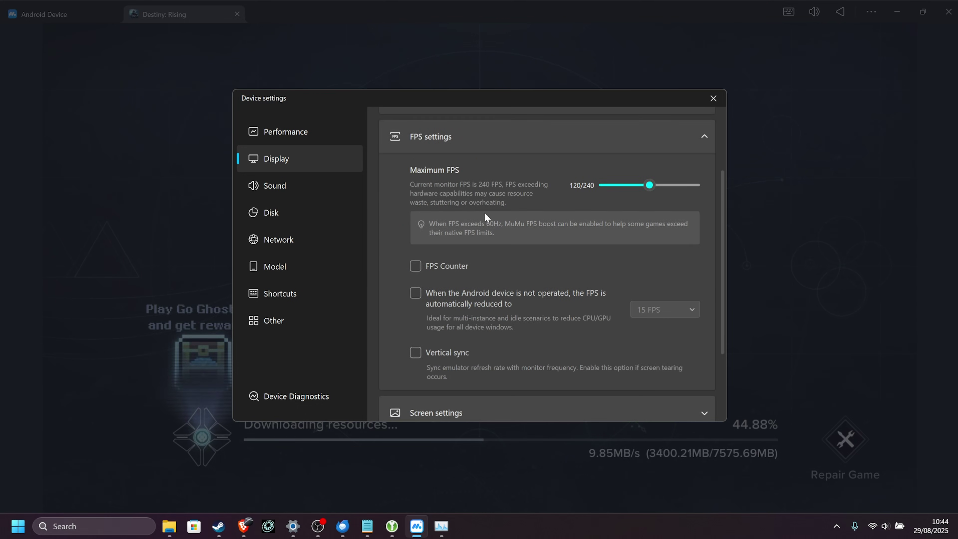
{"action": "left_click_drag", "start_coordinate": [723, 184], "coordinate": [726, 188]}
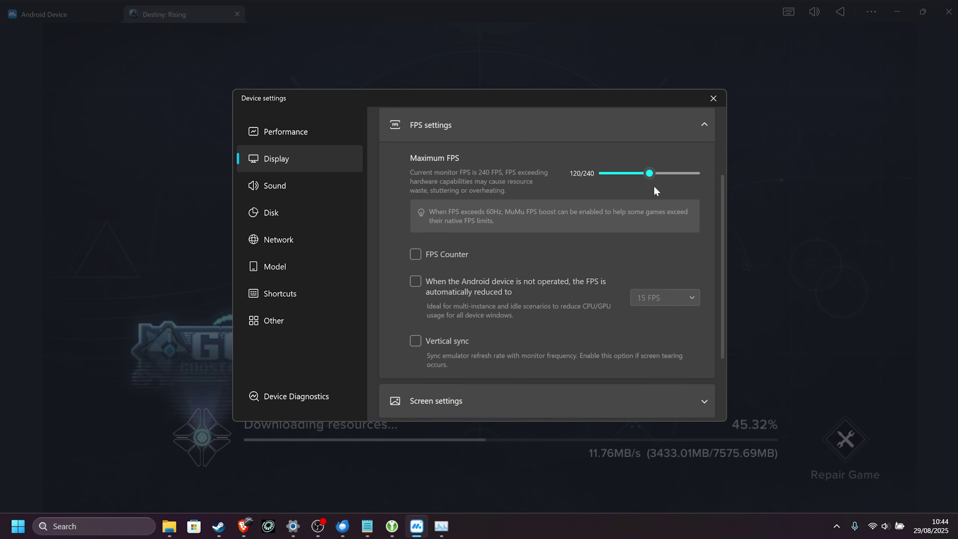
{"action": "mouse_move", "coordinate": [648, 177]}
{"action": "left_click_drag", "start_coordinate": [648, 177], "coordinate": [707, 174]}
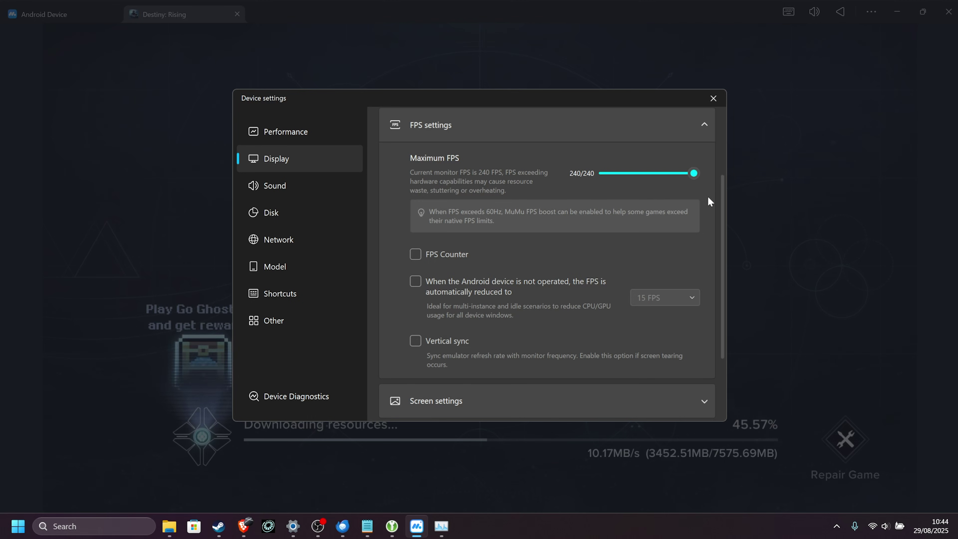
{"action": "mouse_move", "coordinate": [693, 174]}
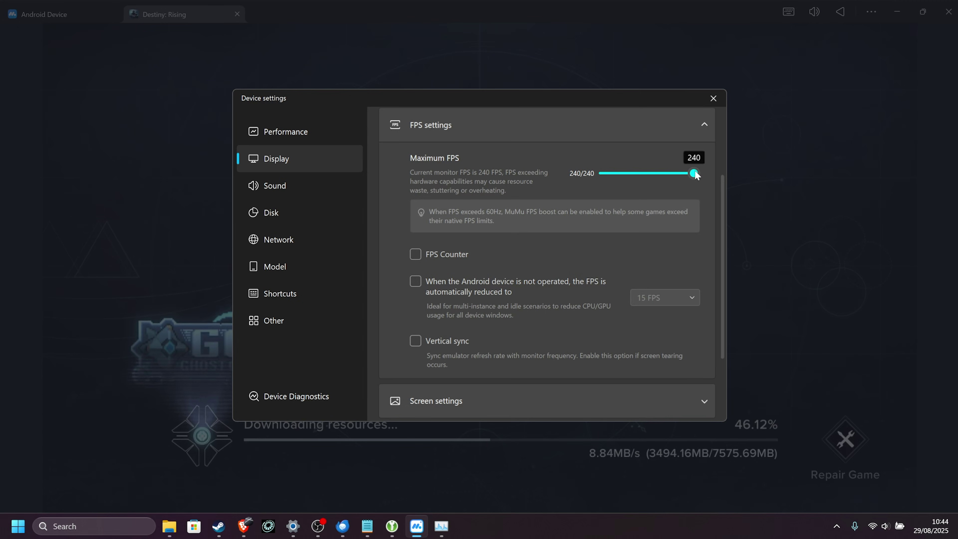
{"action": "left_click", "coordinate": [416, 255]}
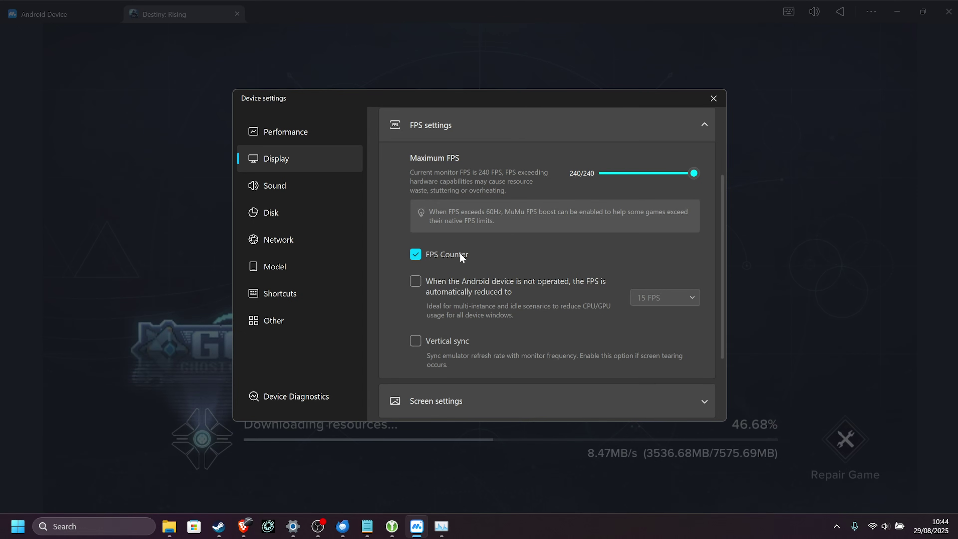
Step: Examine the remaining display options, including vertical sync, screen brightness, the screen style choices and the window position and size options
{"action": "scroll", "coordinate": [479, 244], "scroll_direction": "down", "scroll_amount": 2}
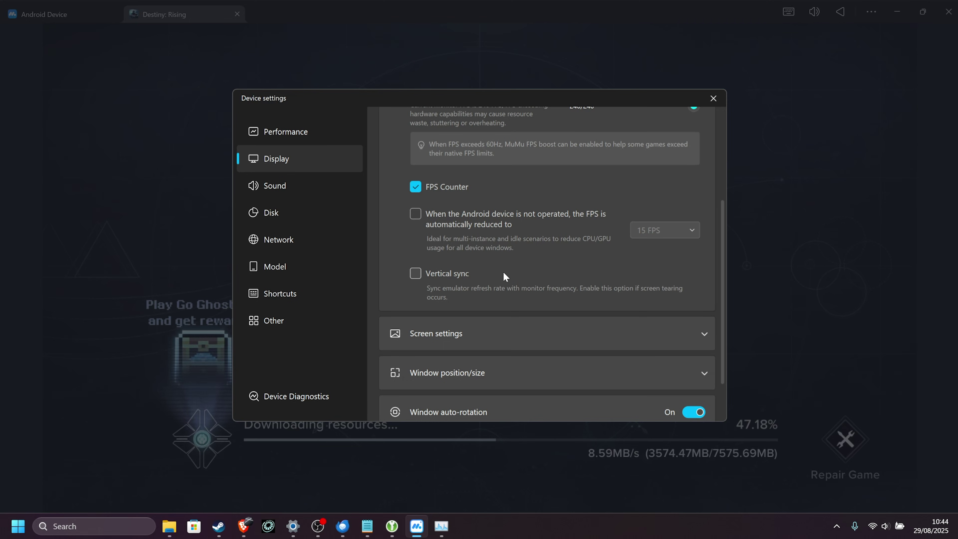
{"action": "scroll", "coordinate": [503, 271], "scroll_direction": "down", "scroll_amount": 2}
{"action": "left_click", "coordinate": [698, 276]}
{"action": "scroll", "coordinate": [699, 278], "scroll_direction": "down", "scroll_amount": 1}
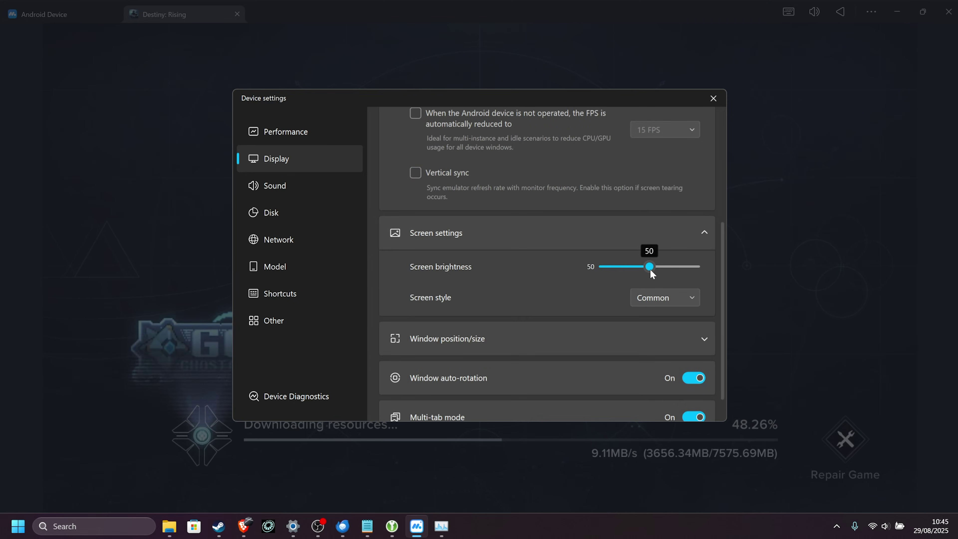
{"action": "left_click", "coordinate": [665, 297]}
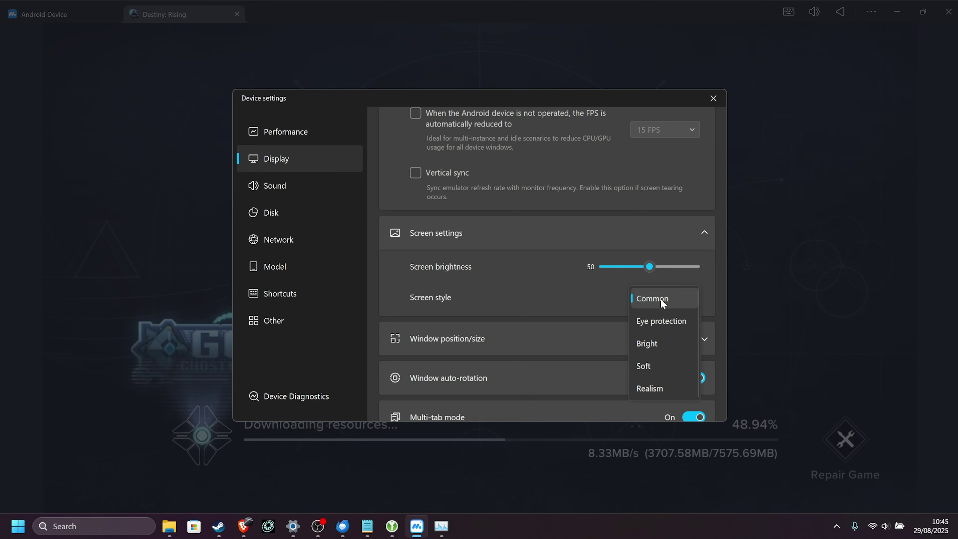
{"action": "left_click", "coordinate": [584, 317]}
{"action": "scroll", "coordinate": [563, 315], "scroll_direction": "down", "scroll_amount": 1}
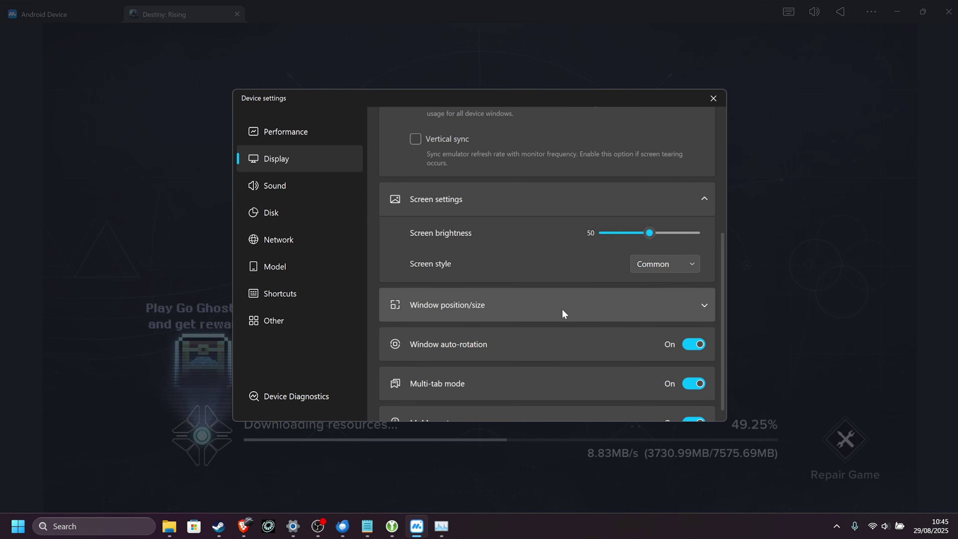
{"action": "left_click", "coordinate": [563, 308]}
{"action": "scroll", "coordinate": [562, 308], "scroll_direction": "down", "scroll_amount": 2}
{"action": "scroll", "coordinate": [558, 303], "scroll_direction": "down", "scroll_amount": 1}
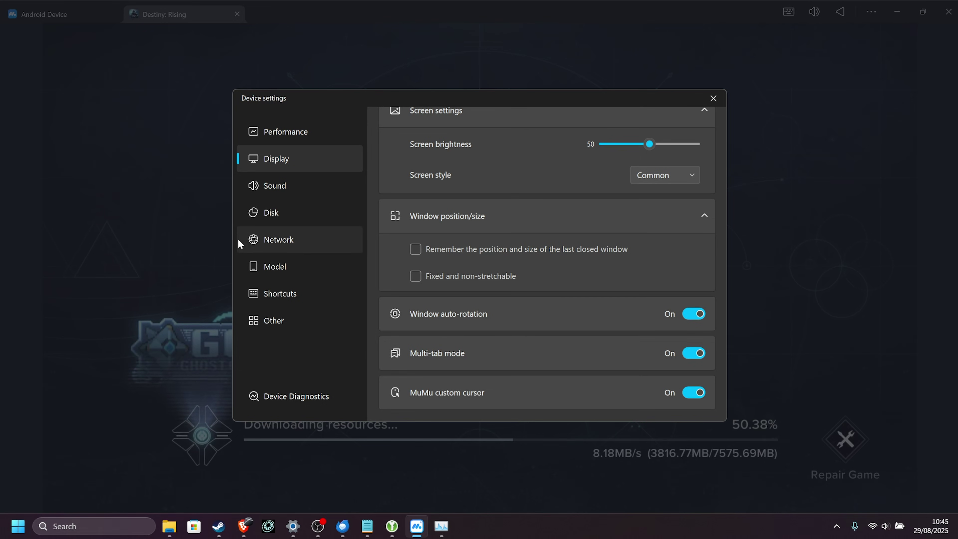
Step: Switch on the Disable system sound option in the emulator's sound settings
{"action": "left_click", "coordinate": [285, 194]}
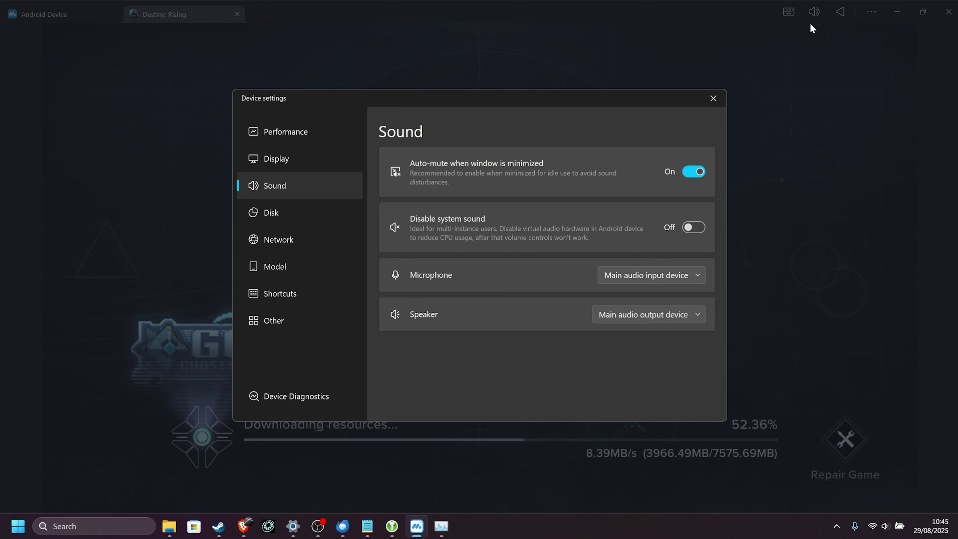
{"action": "left_click", "coordinate": [696, 228]}
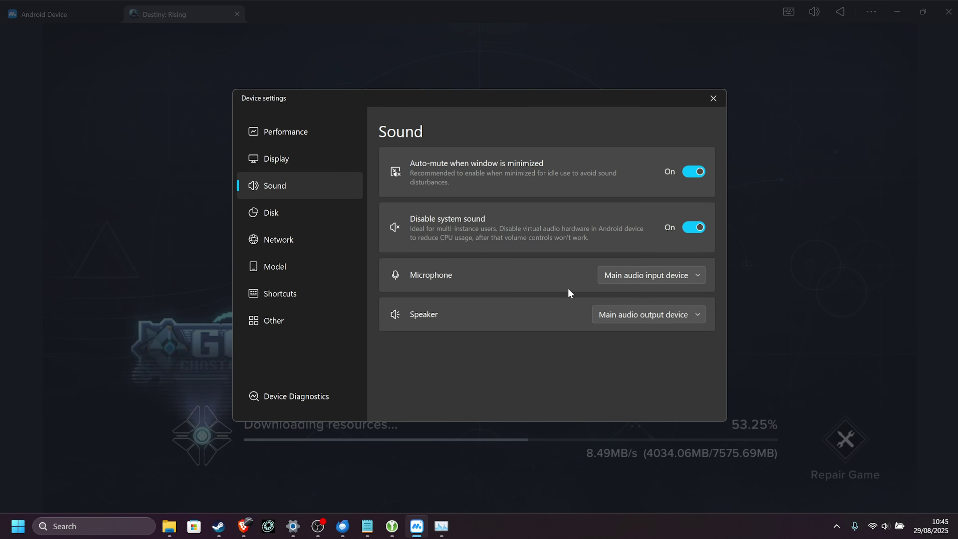
Step: Look over the disk cleanup, sharing and space settings and the network bridge settings
{"action": "left_click", "coordinate": [312, 222]}
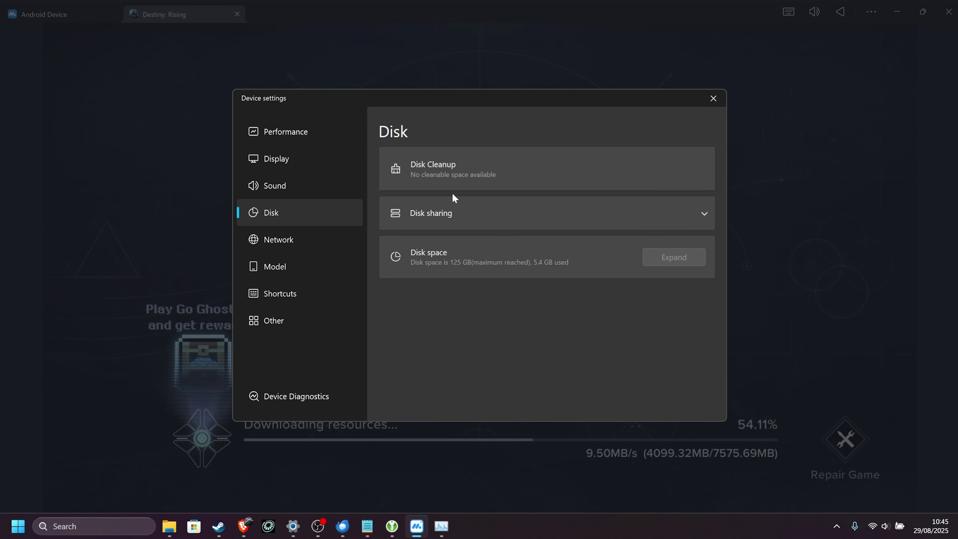
{"action": "left_click", "coordinate": [463, 209]}
{"action": "left_click", "coordinate": [302, 239]}
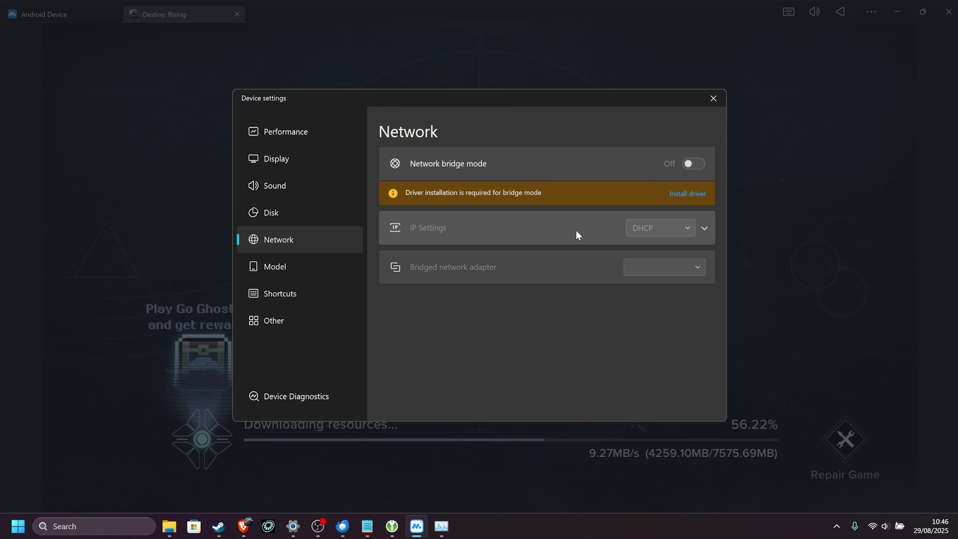
Step: Set the emulated device model to the Asus ROG Phone 9 preset
{"action": "left_click", "coordinate": [316, 266]}
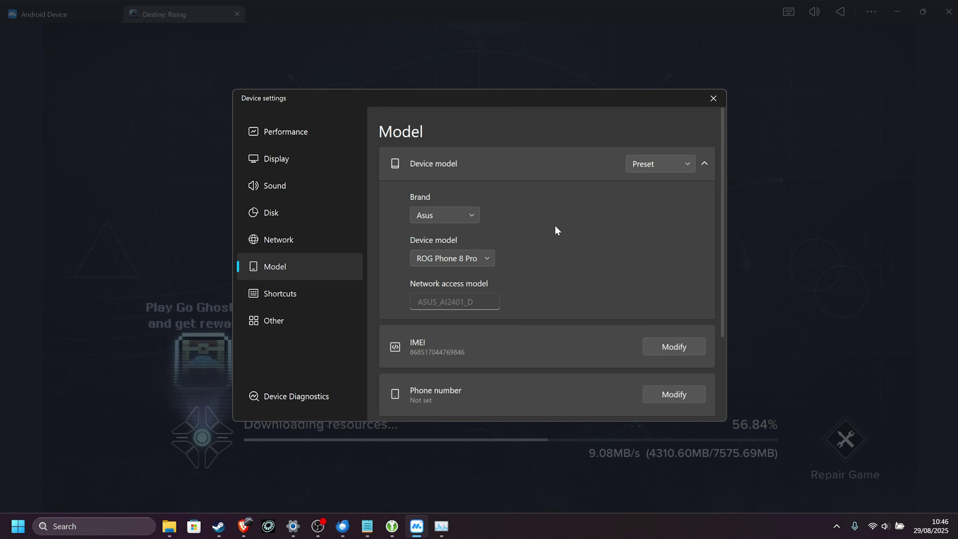
{"action": "left_click", "coordinate": [470, 218]}
{"action": "left_click", "coordinate": [466, 214]}
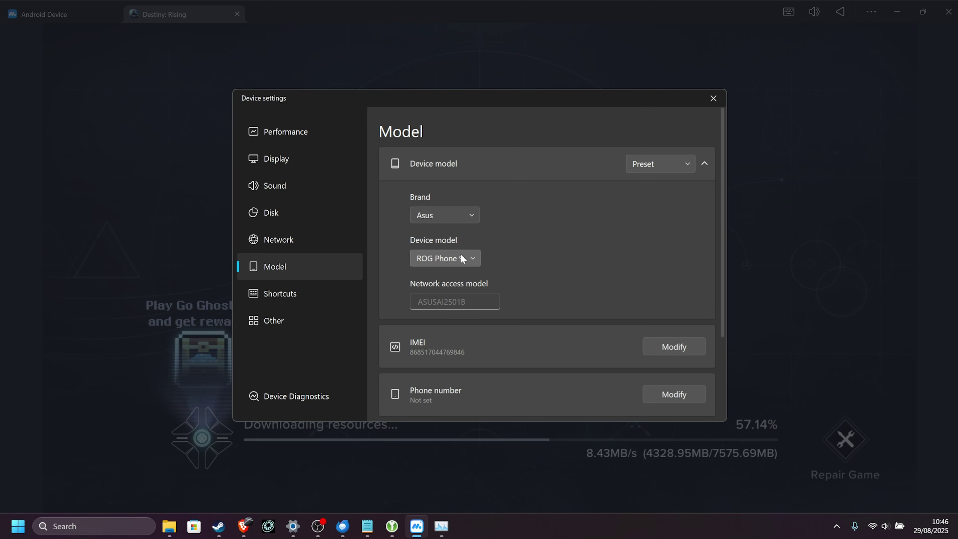
{"action": "left_click", "coordinate": [471, 259]}
{"action": "left_click", "coordinate": [552, 245]}
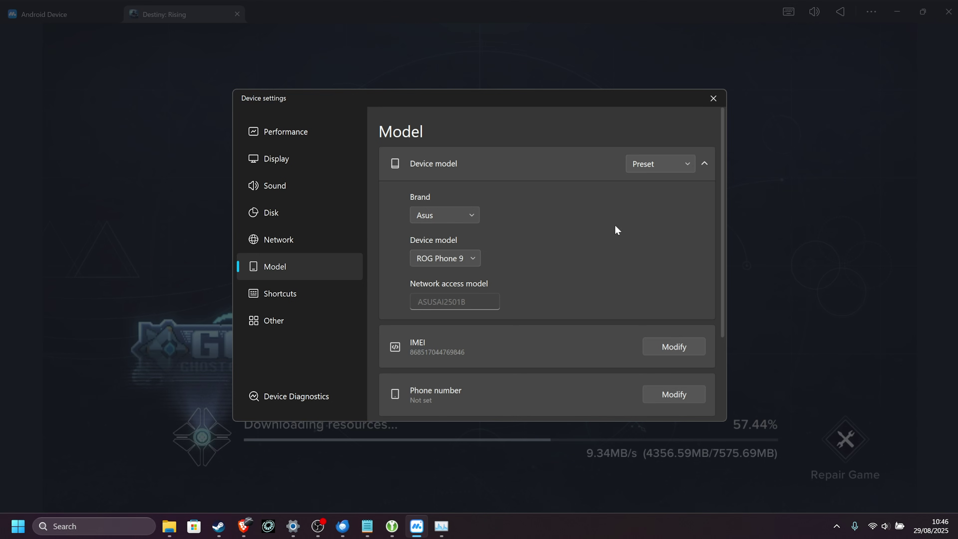
Step: Set the GPU model preset to High:Adreno (TM) 740
{"action": "scroll", "coordinate": [549, 247], "scroll_direction": "down", "scroll_amount": 3}
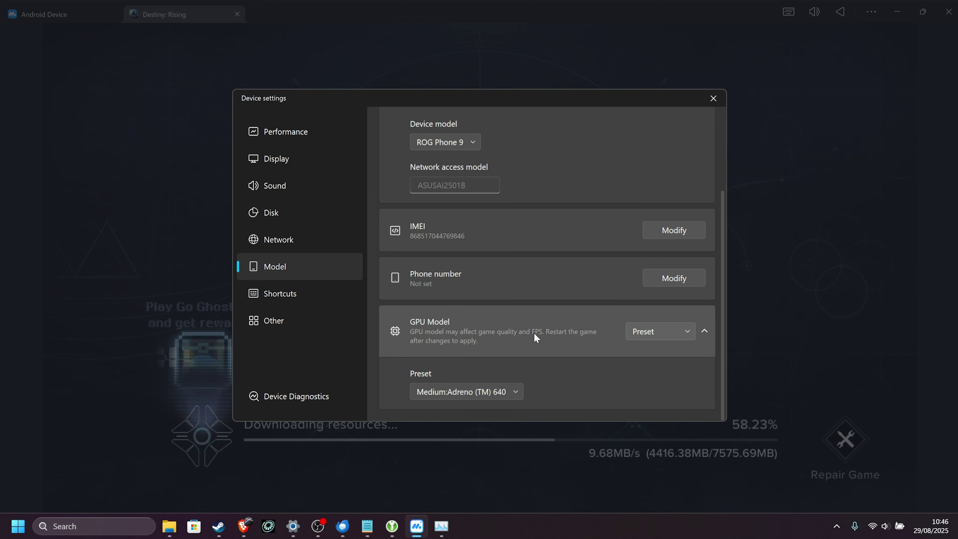
{"action": "left_click", "coordinate": [641, 331]}
{"action": "left_click", "coordinate": [642, 332]}
{"action": "left_click", "coordinate": [505, 389]}
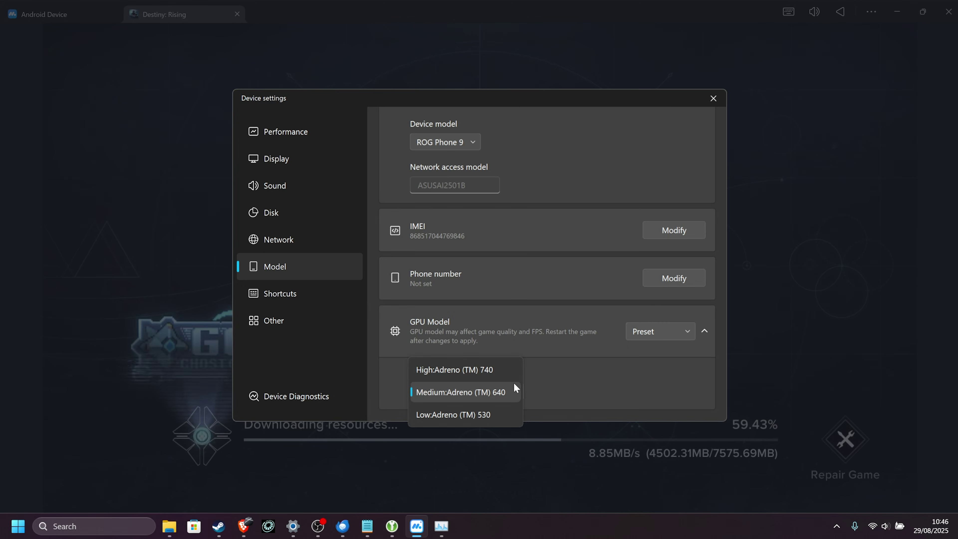
{"action": "left_click", "coordinate": [497, 370]}
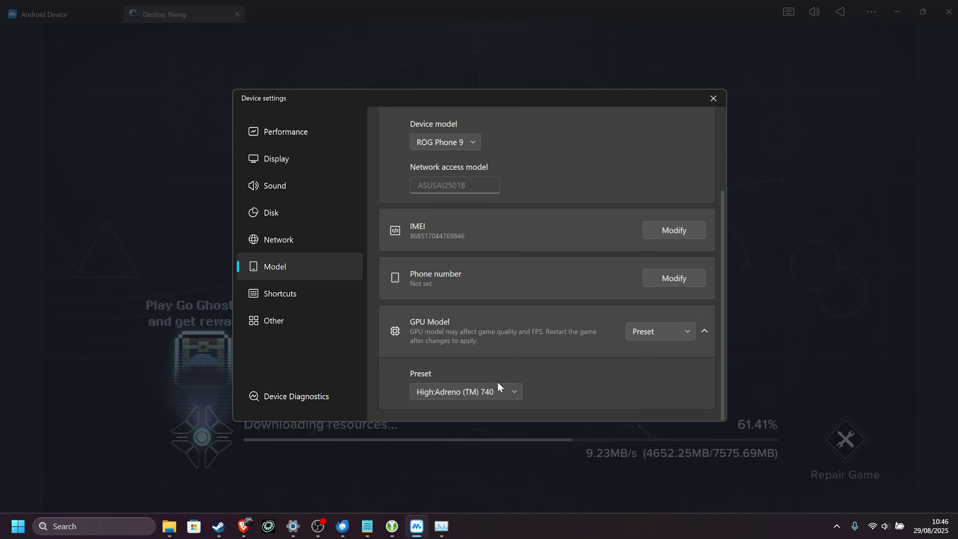
{"action": "left_click", "coordinate": [481, 389]}
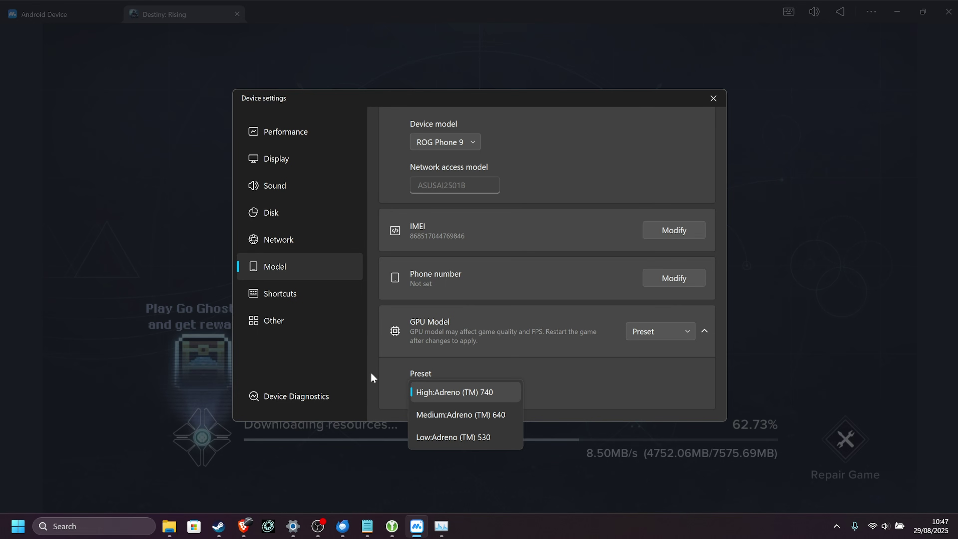
{"action": "left_click", "coordinate": [374, 363]}
Step: Look over the emulator's shortcut assignments and its other settings, from background app running and root access to the quit settings
{"action": "left_click", "coordinate": [331, 294]}
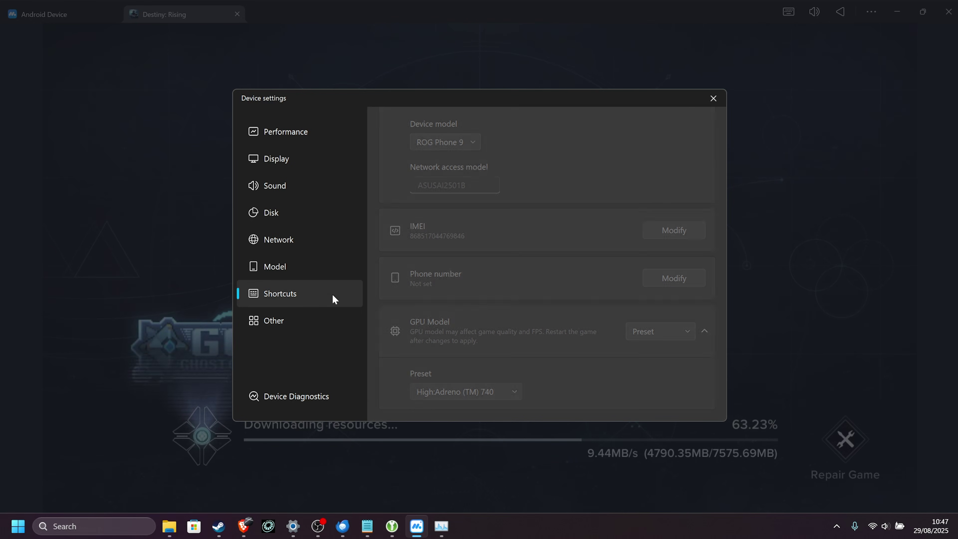
{"action": "scroll", "coordinate": [528, 231], "scroll_direction": "down", "scroll_amount": 1}
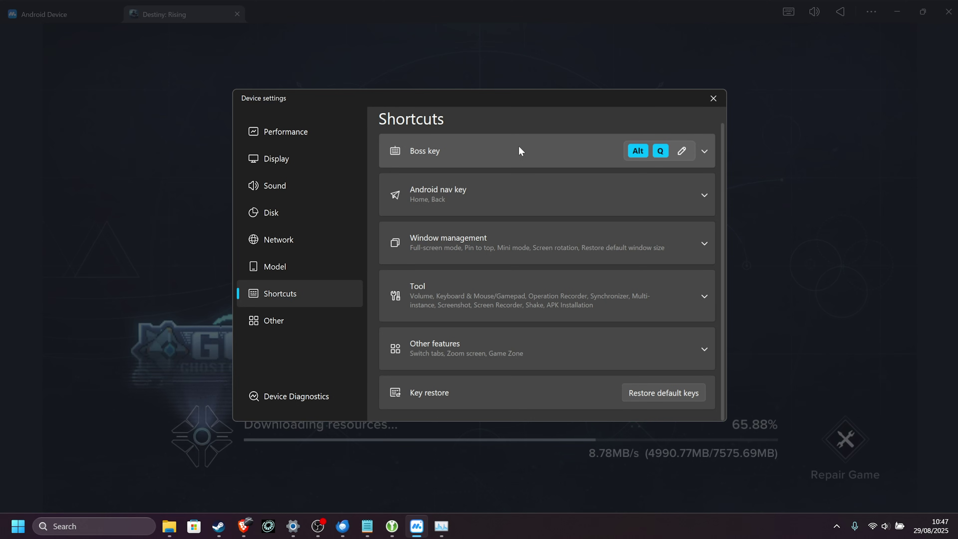
{"action": "left_click", "coordinate": [304, 319]}
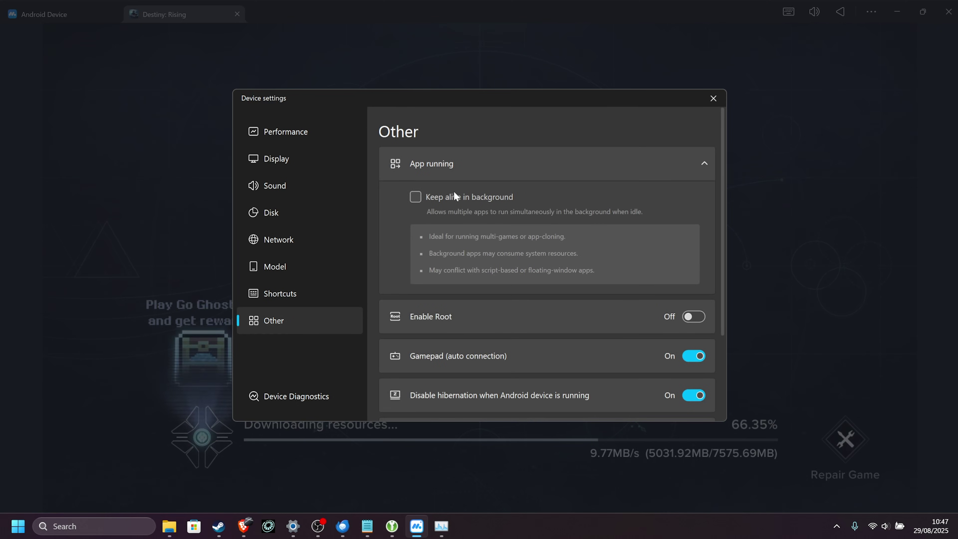
{"action": "scroll", "coordinate": [510, 212], "scroll_direction": "down", "scroll_amount": 2}
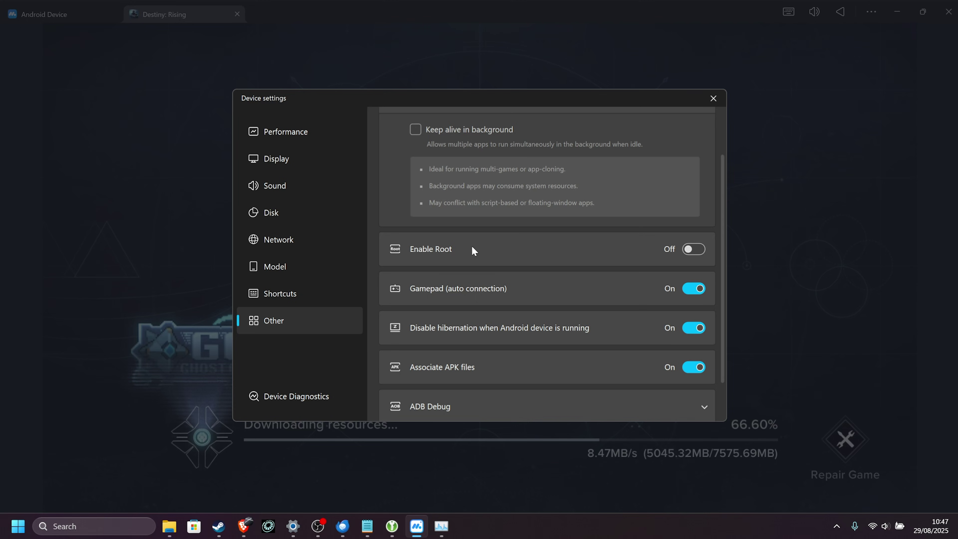
{"action": "scroll", "coordinate": [580, 244], "scroll_direction": "down", "scroll_amount": 2}
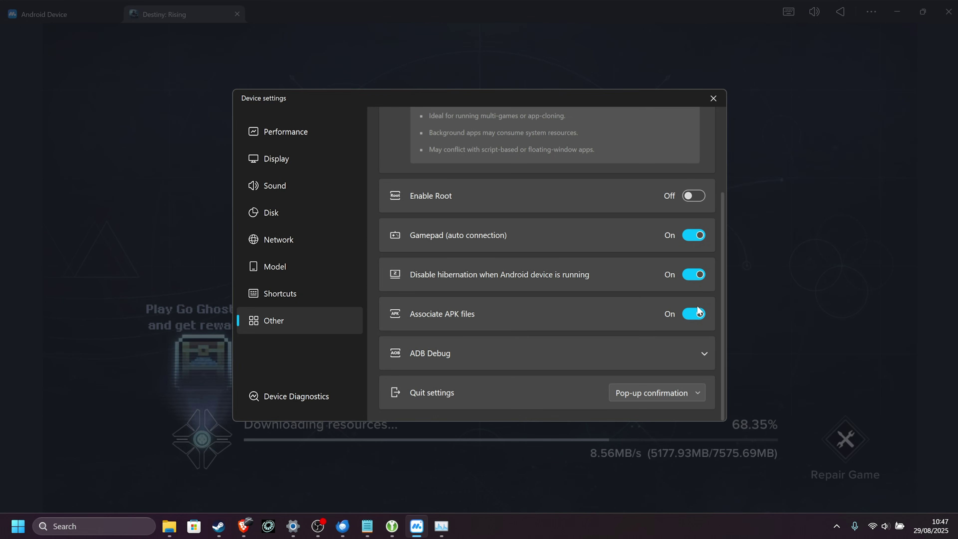
Step: Check the device diagnostics, then close the device settings and postpone the emulator restart
{"action": "left_click", "coordinate": [299, 394]}
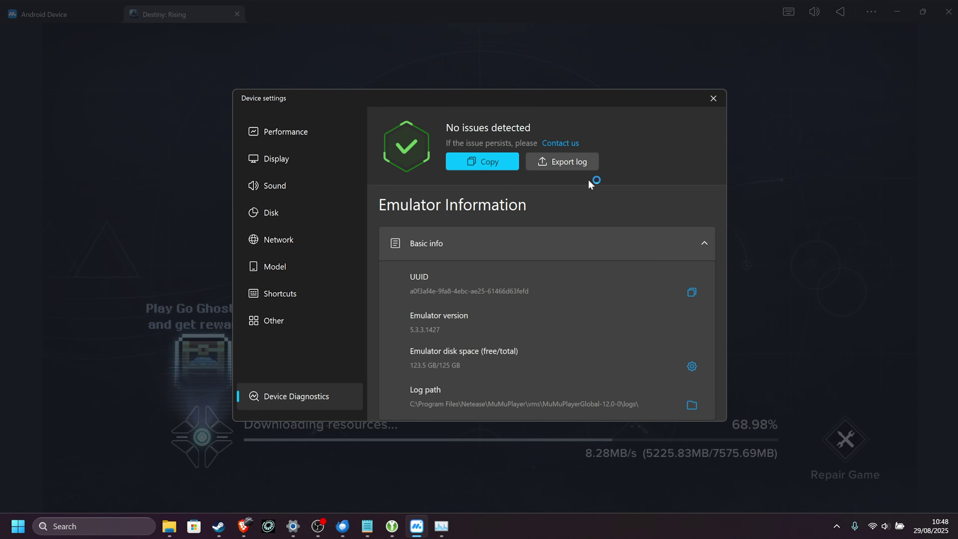
{"action": "left_click", "coordinate": [713, 98]}
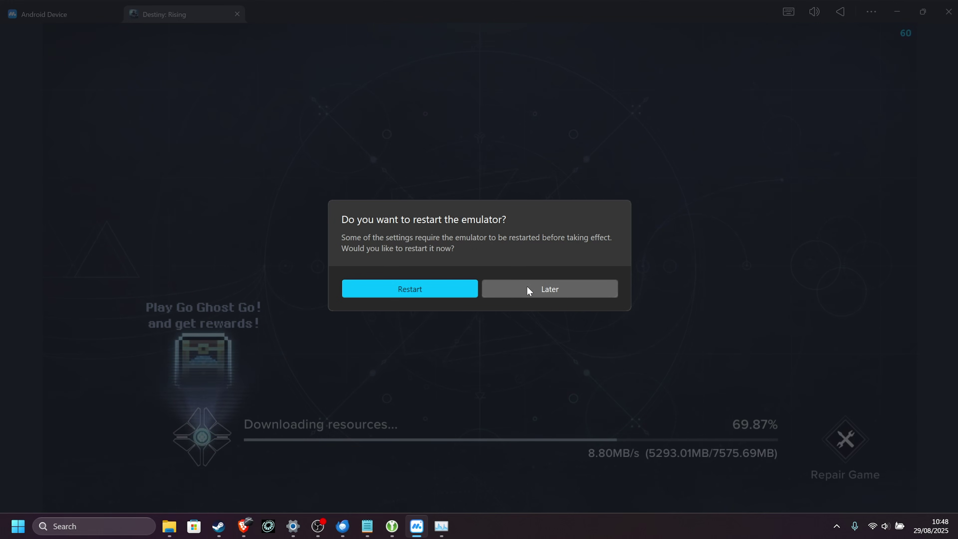
{"action": "left_click", "coordinate": [539, 288]}
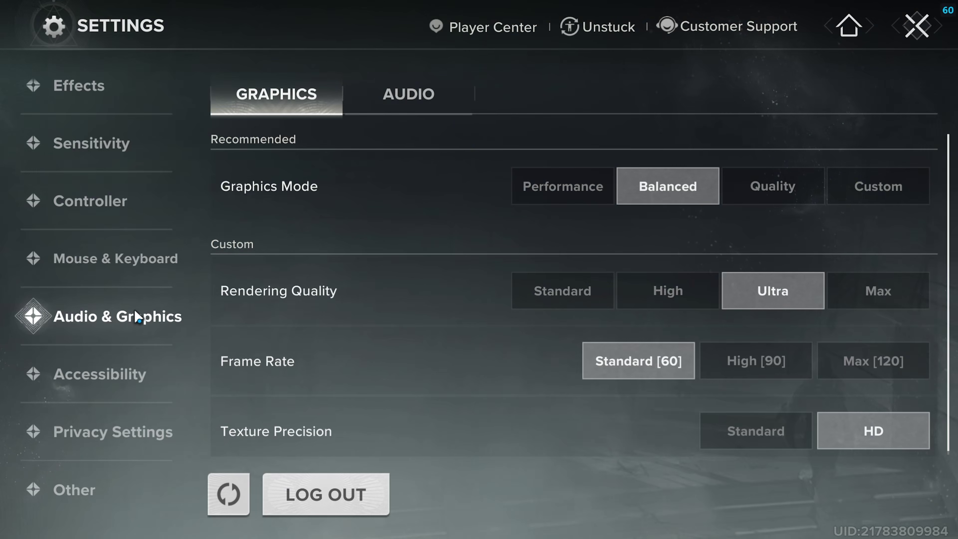
Step: Set the game's graphics frame rate to Max [120] and return to gameplay
{"action": "scroll", "coordinate": [103, 317], "scroll_direction": "up", "scroll_amount": 2}
{"action": "scroll", "coordinate": [97, 334], "scroll_direction": "down", "scroll_amount": 2}
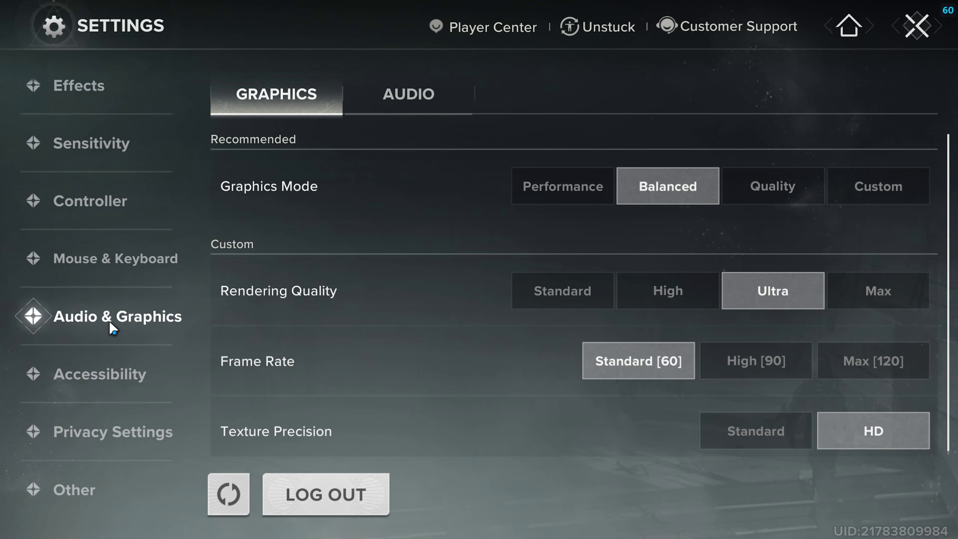
{"action": "scroll", "coordinate": [357, 312], "scroll_direction": "down", "scroll_amount": 1}
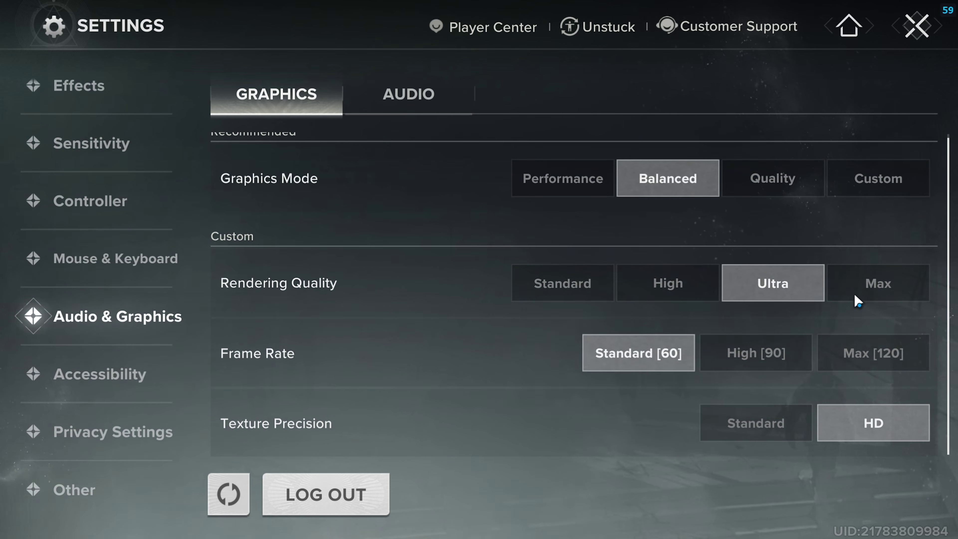
{"action": "left_click", "coordinate": [871, 369]}
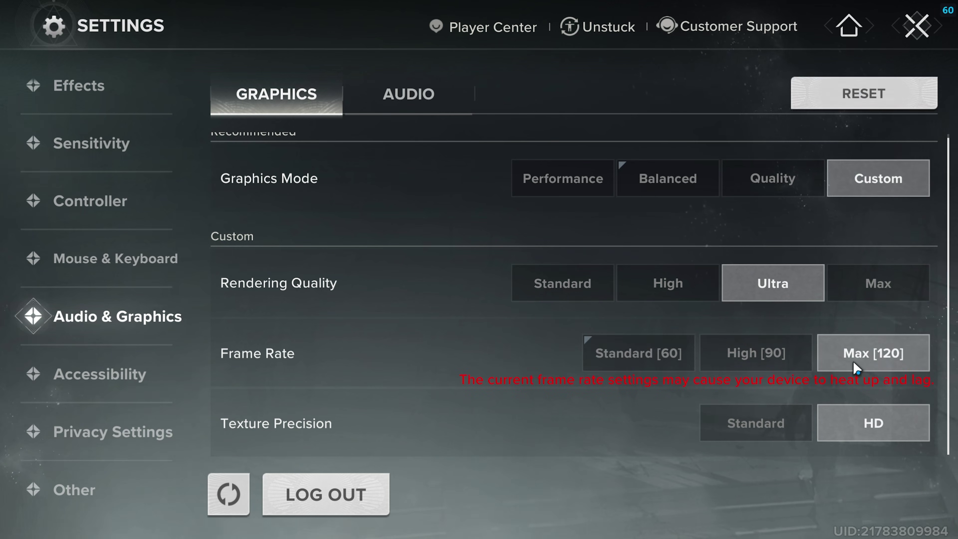
{"action": "scroll", "coordinate": [855, 393], "scroll_direction": "down", "scroll_amount": 1}
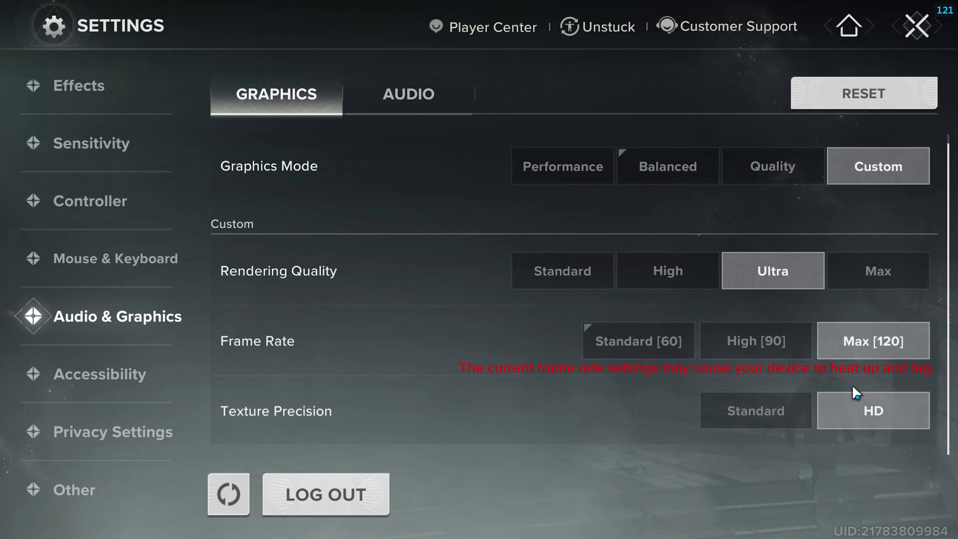
{"action": "scroll", "coordinate": [844, 351], "scroll_direction": "up", "scroll_amount": 2}
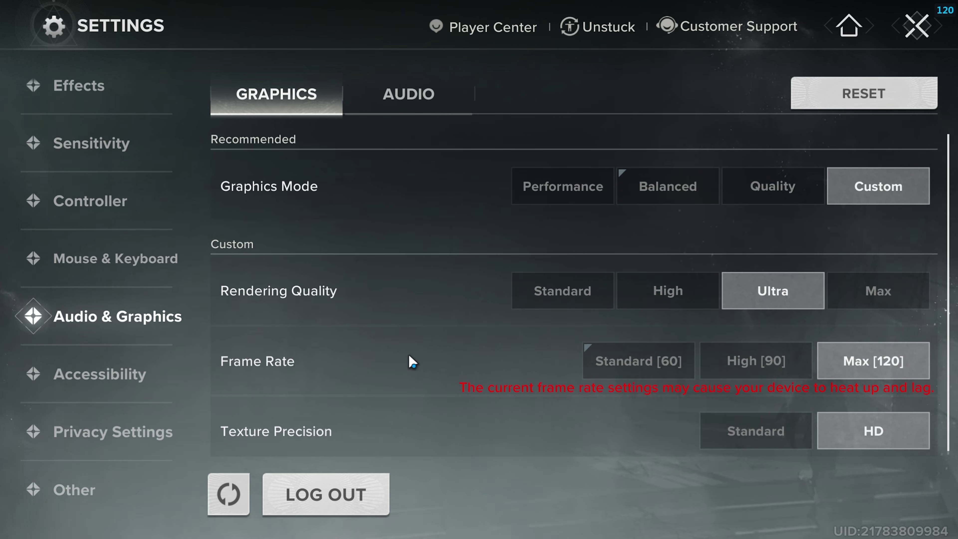
{"action": "key", "text": "Escape"}
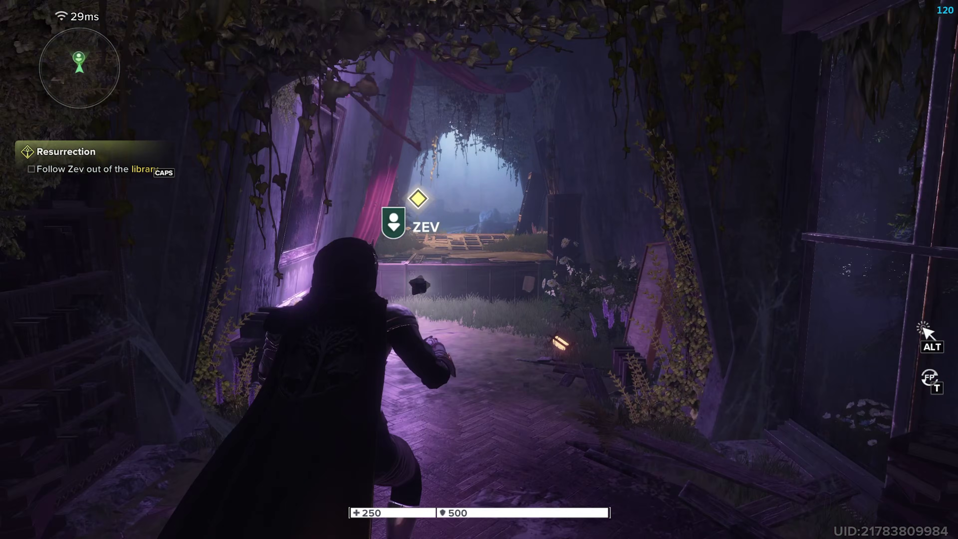
Step: Run and jump the character forward through the library, following Zev toward the exit
{"action": "key", "text": "w"}
{"action": "key", "text": "space"}
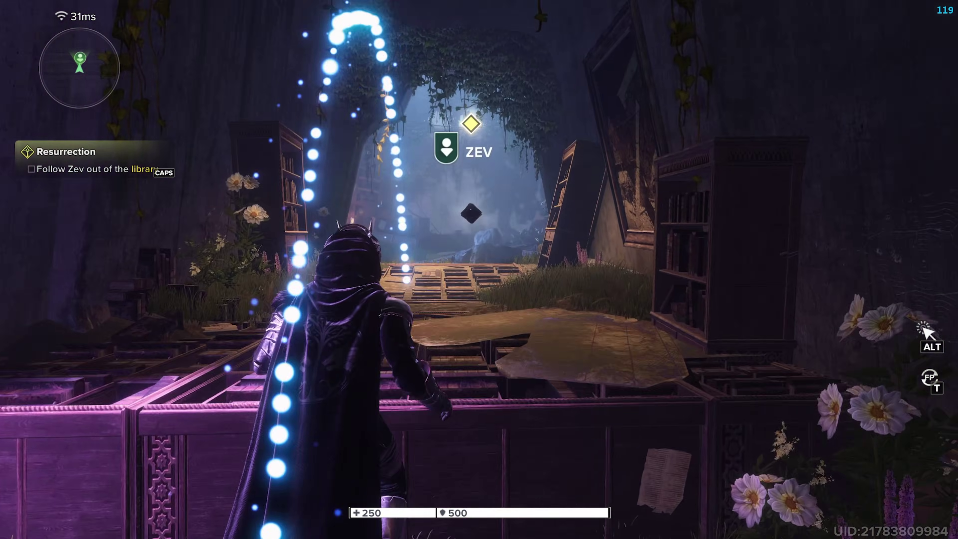
{"action": "key", "text": "w"}
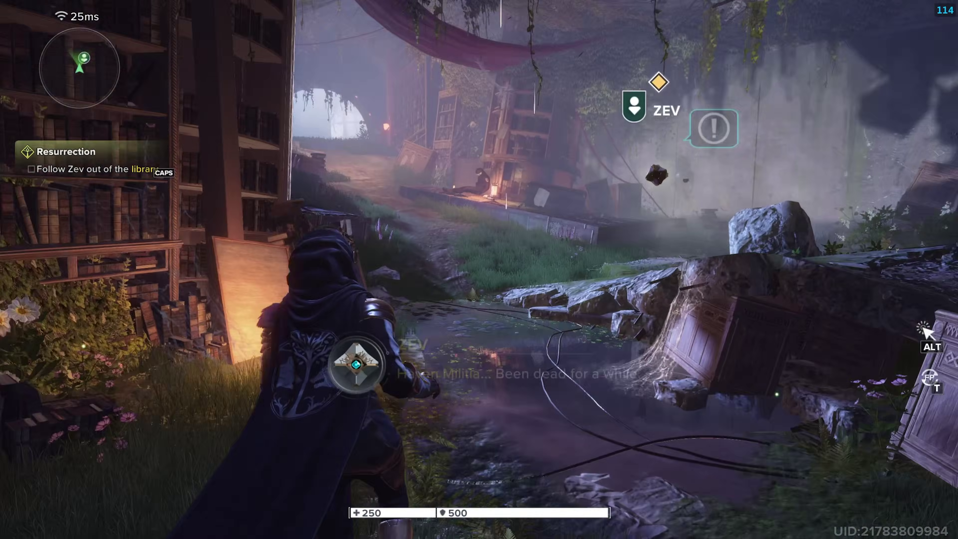